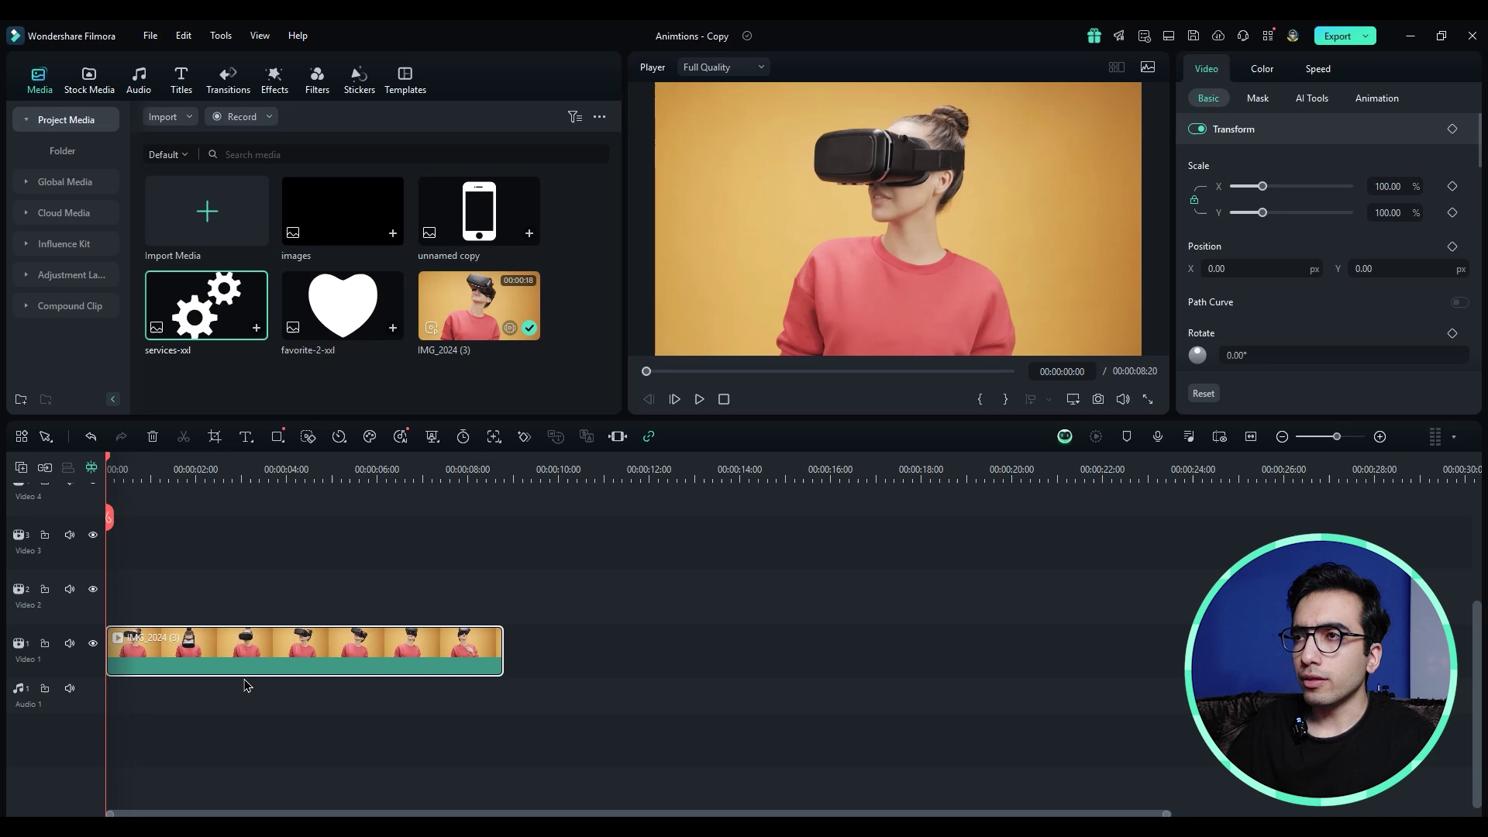
# Browse the VR headset clip's Animation tab presets, from Fade In through Zoom Out.
pyautogui.click(1379, 104)
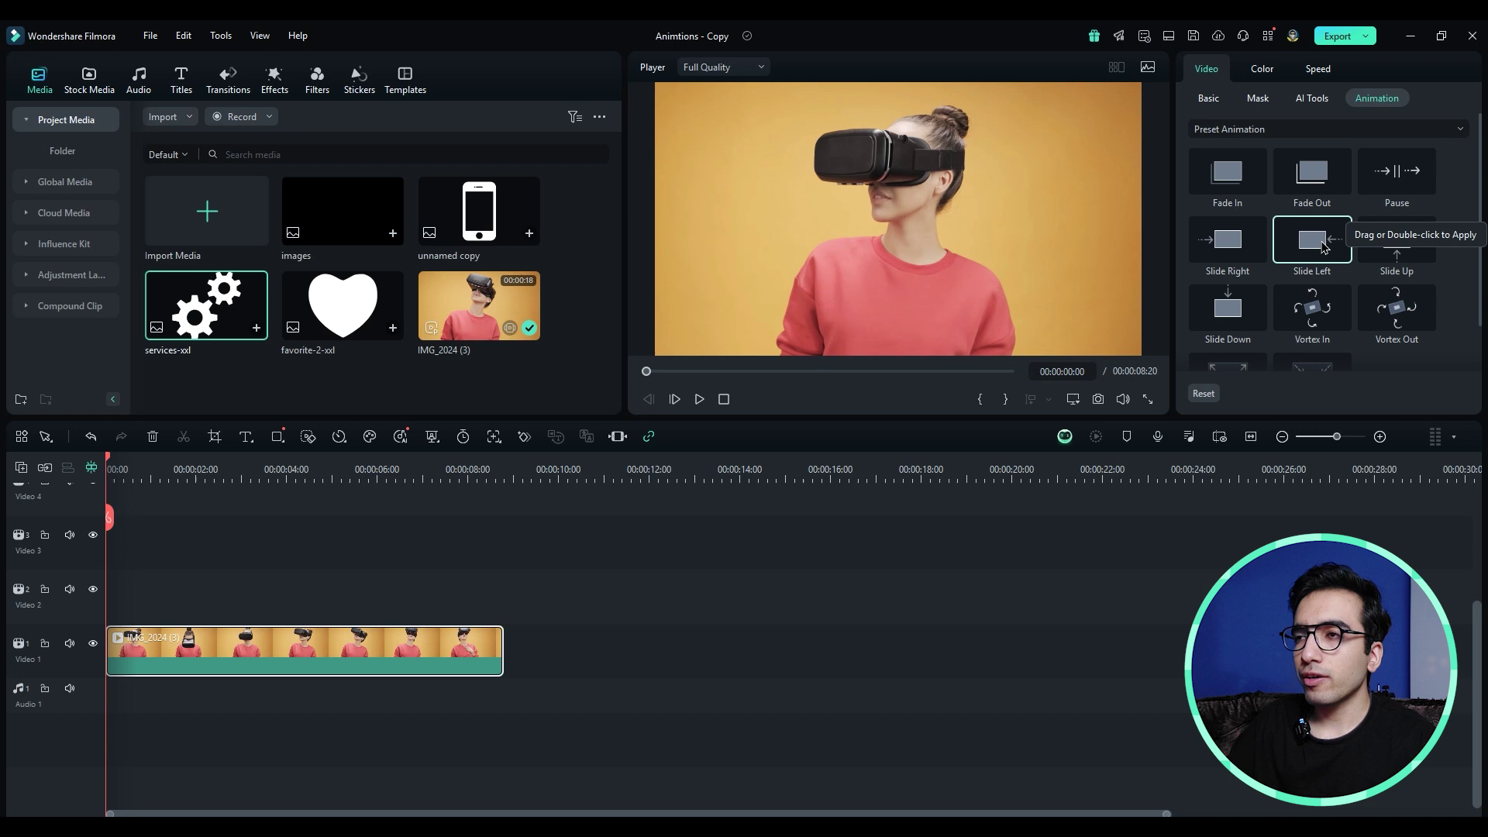
pyautogui.scroll(-1, 1457, 355)
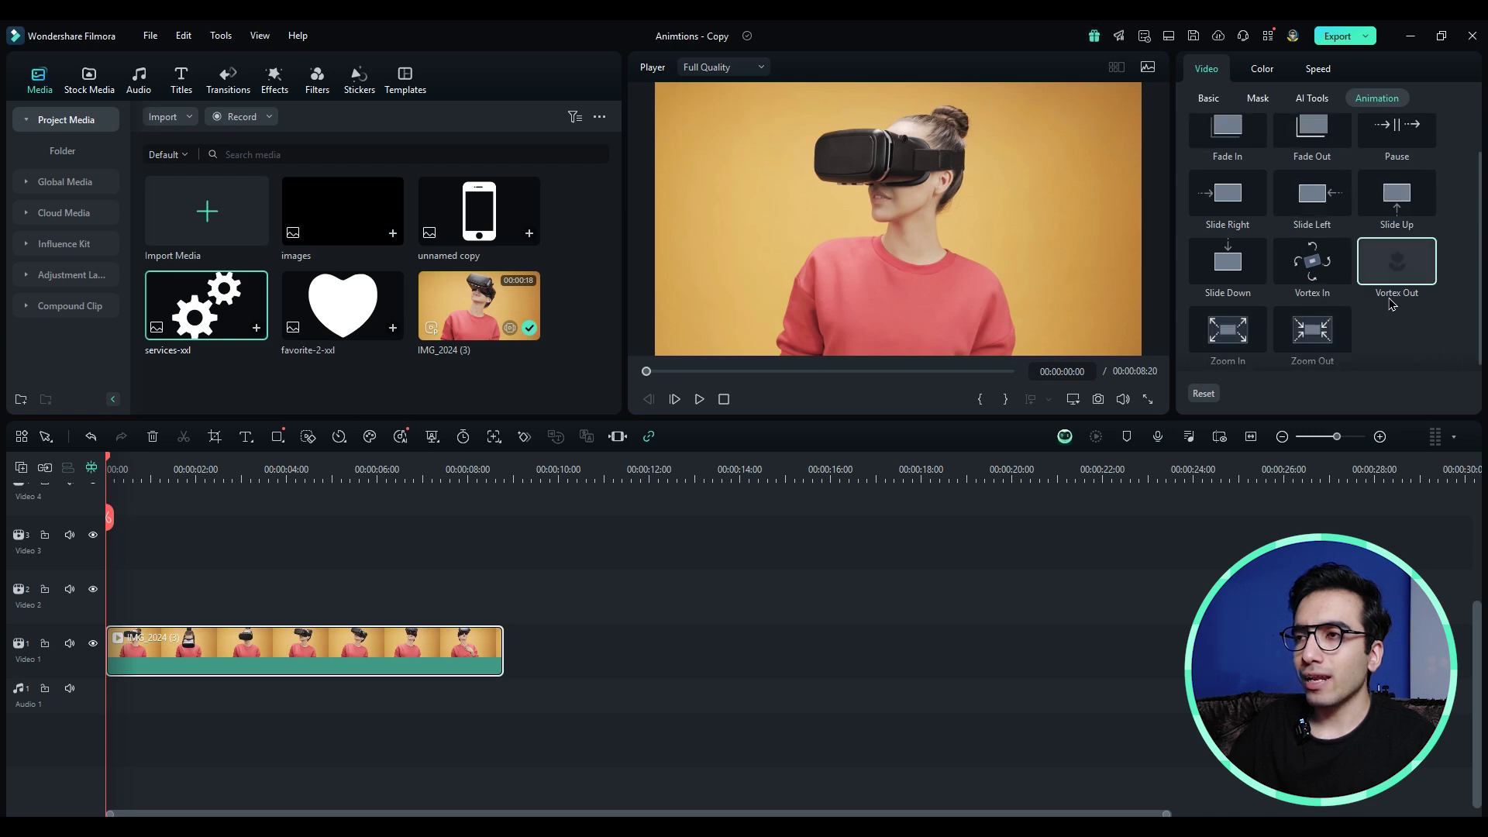
pyautogui.scroll(-1, 1403, 303)
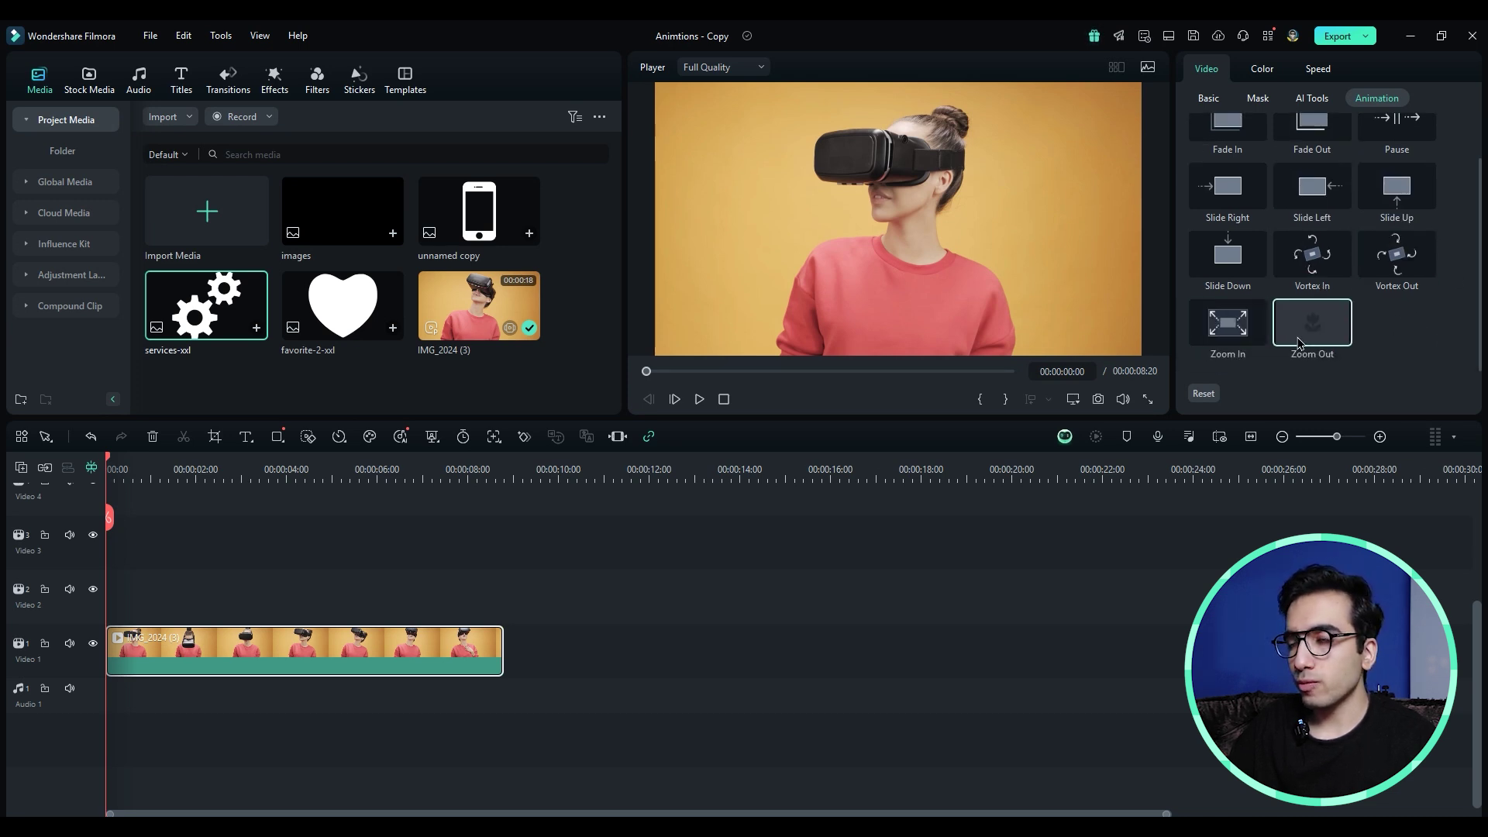
pyautogui.scroll(2, 1309, 342)
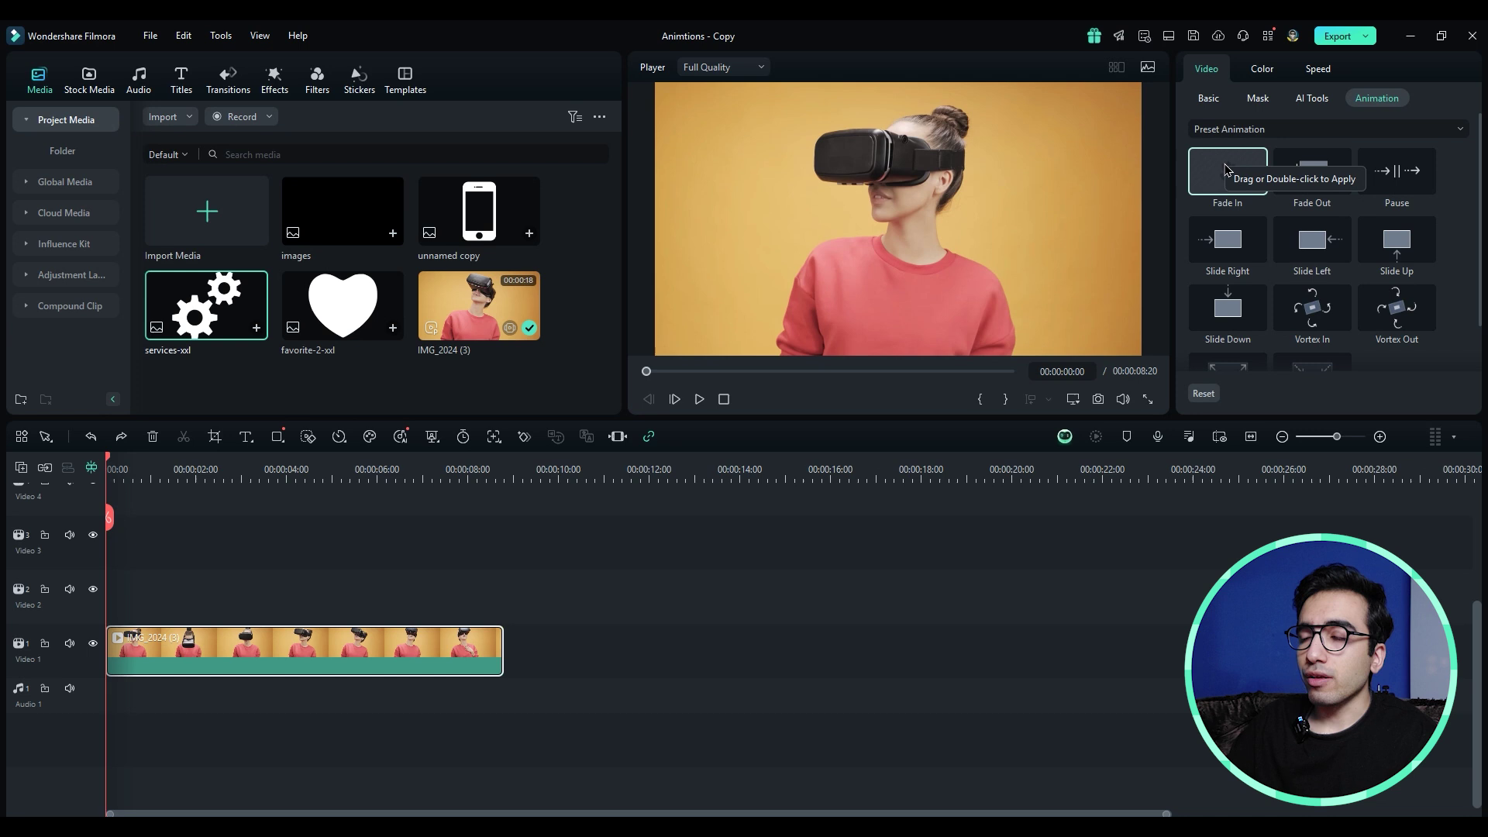
# Apply the Fade In preset to the VR headset clip on Video 1 and preview the fade.
pyautogui.moveTo(1226, 169); pyautogui.dragTo(1233, 185)
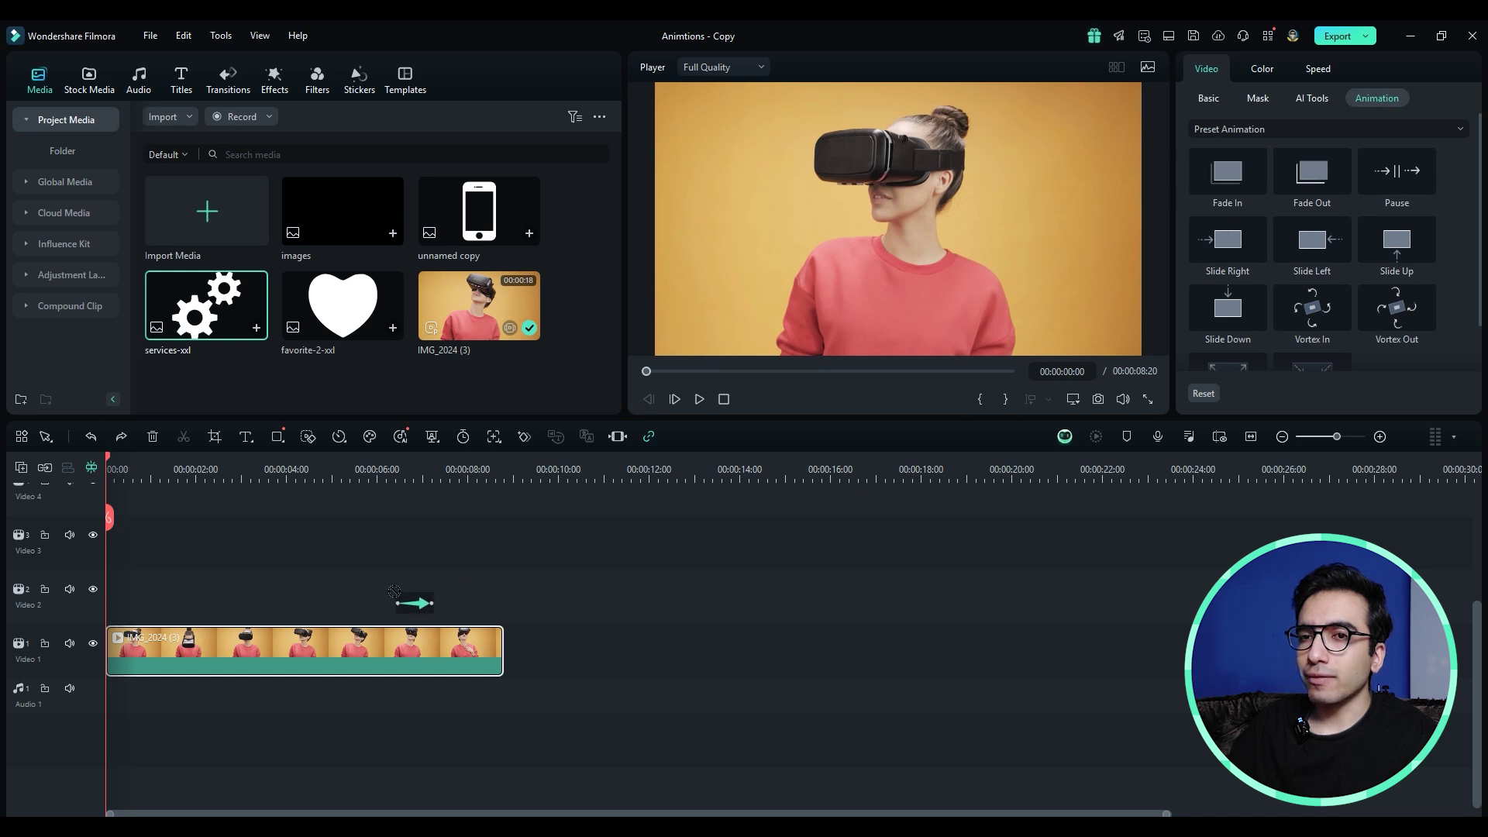
pyautogui.moveTo(395, 591); pyautogui.dragTo(112, 660)
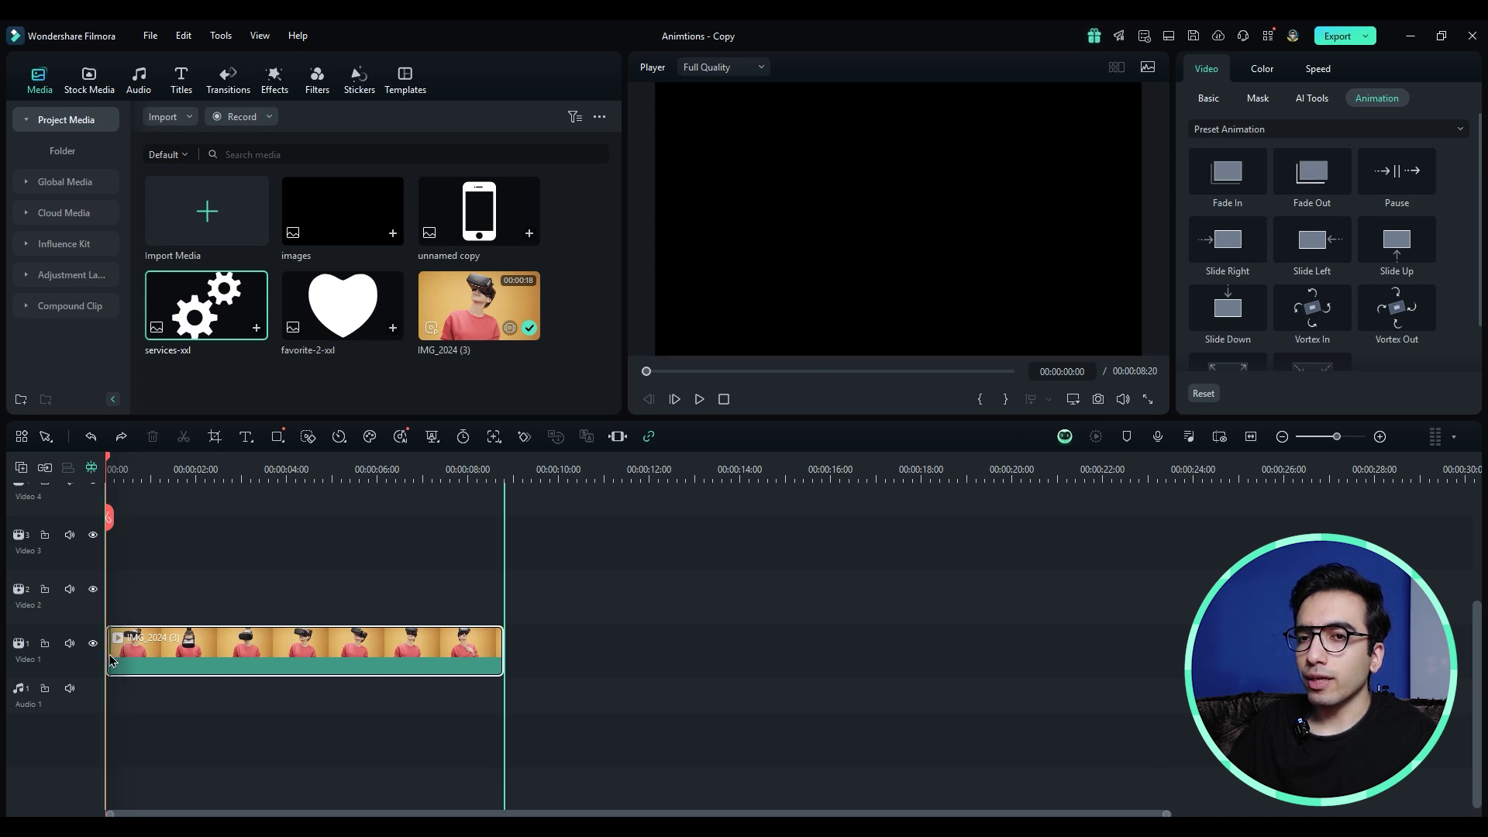
pyautogui.moveTo(108, 518); pyautogui.dragTo(155, 520)
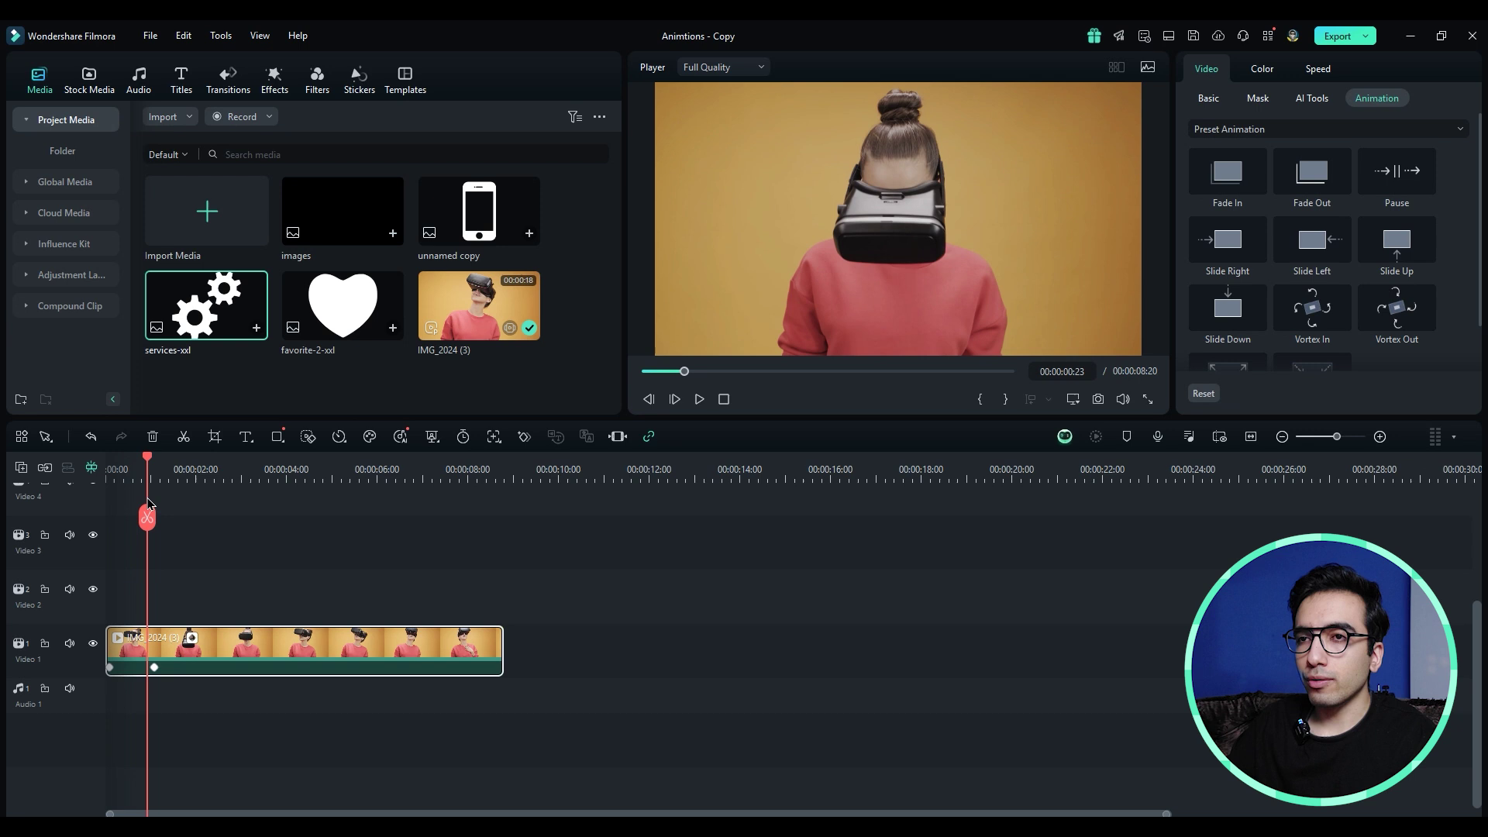
pyautogui.moveTo(687, 373); pyautogui.dragTo(644, 373)
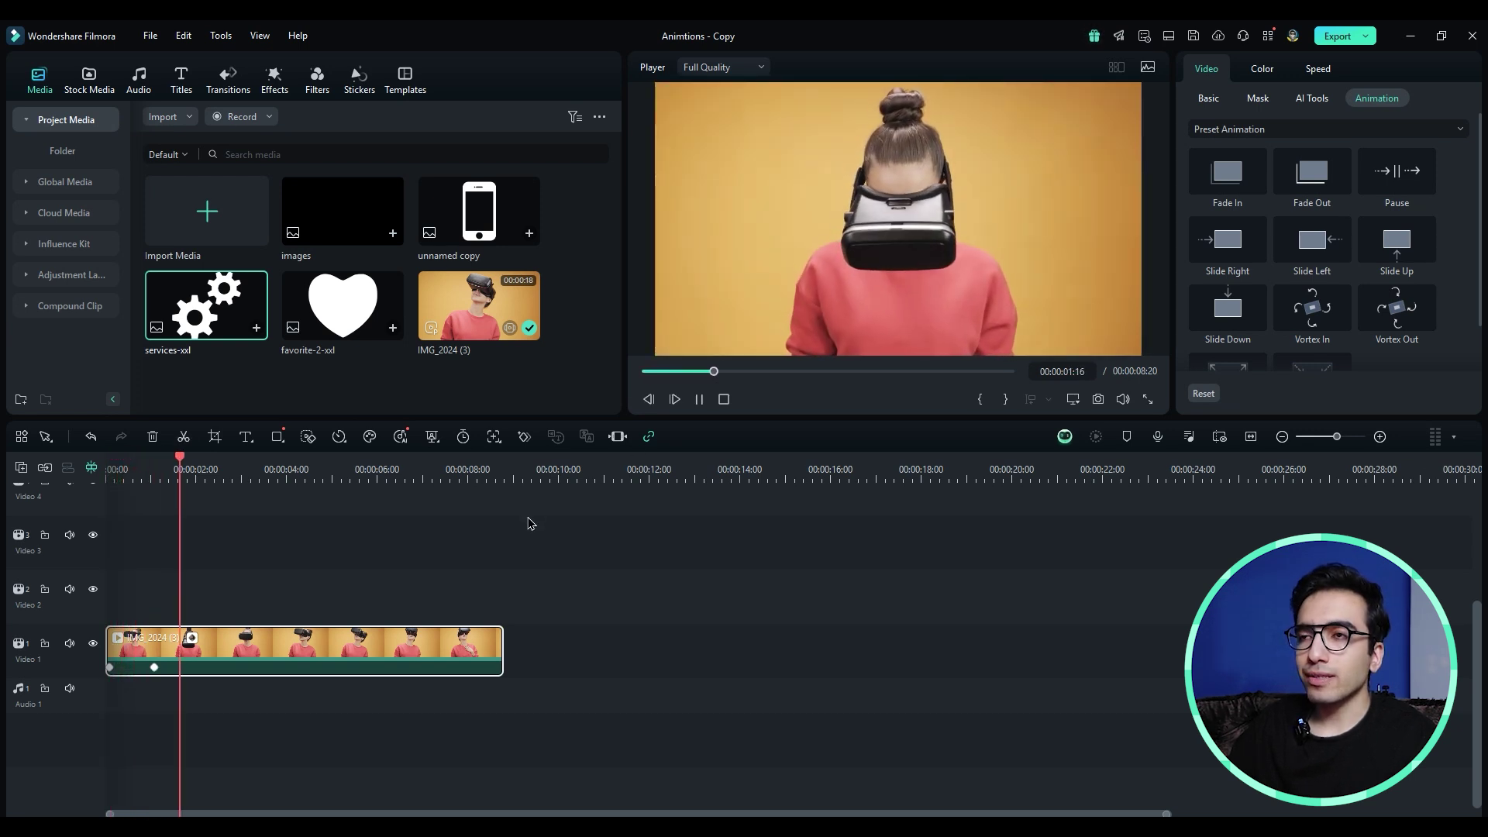
pyautogui.click(166, 740)
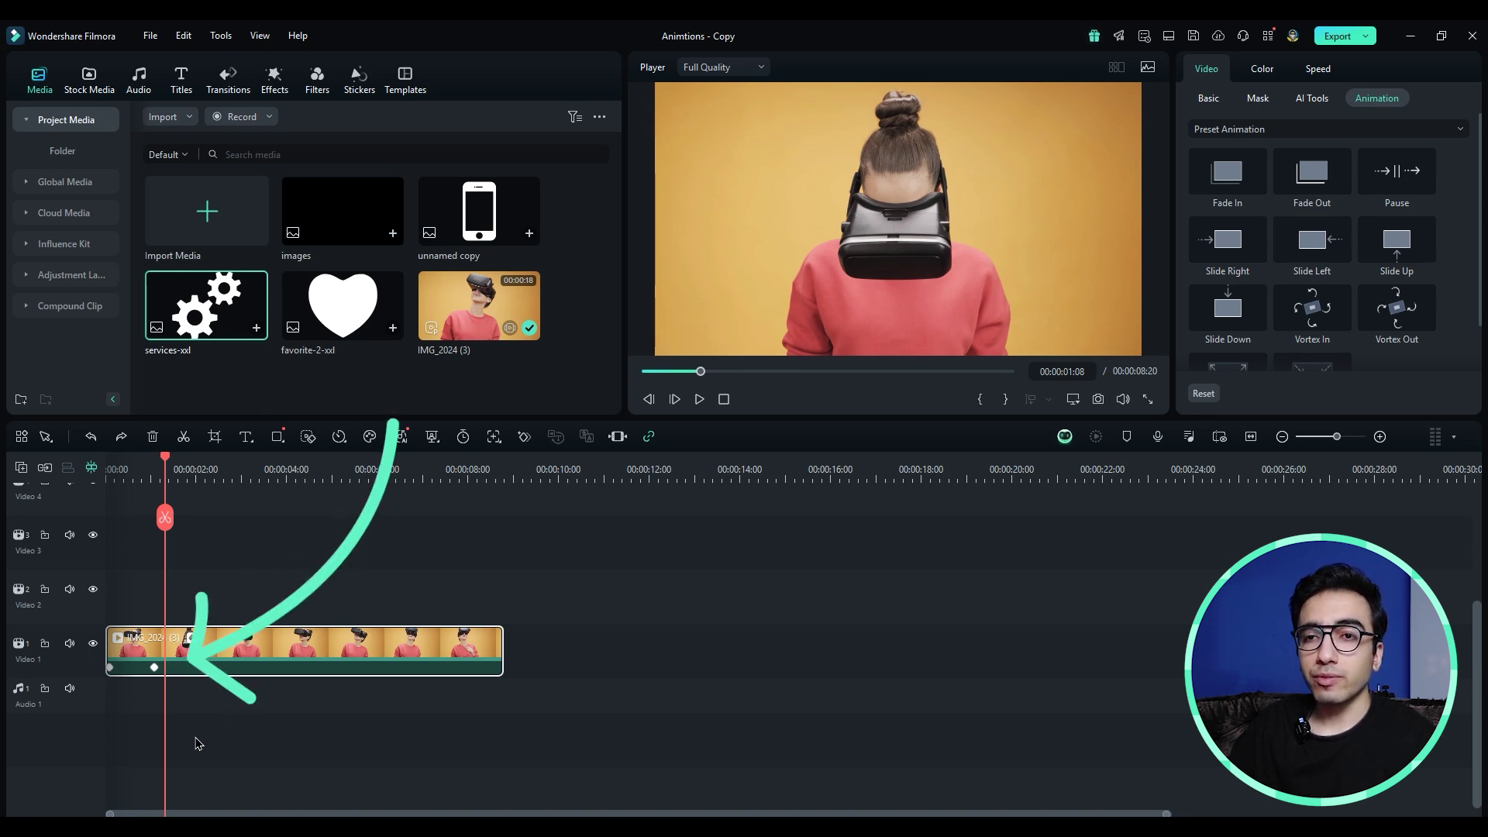
pyautogui.moveTo(155, 668); pyautogui.dragTo(203, 668)
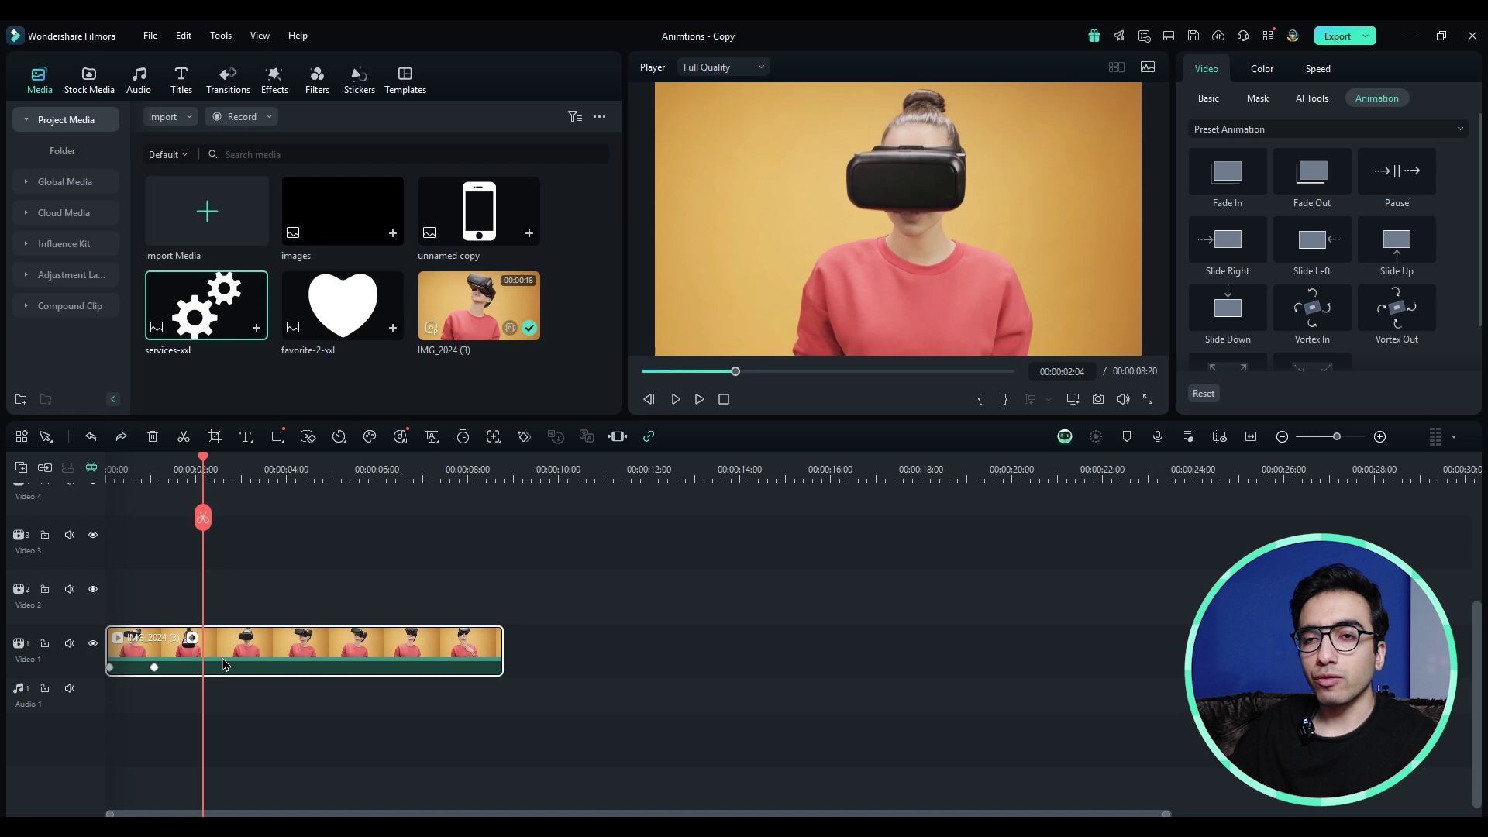
pyautogui.rightClick(224, 664)
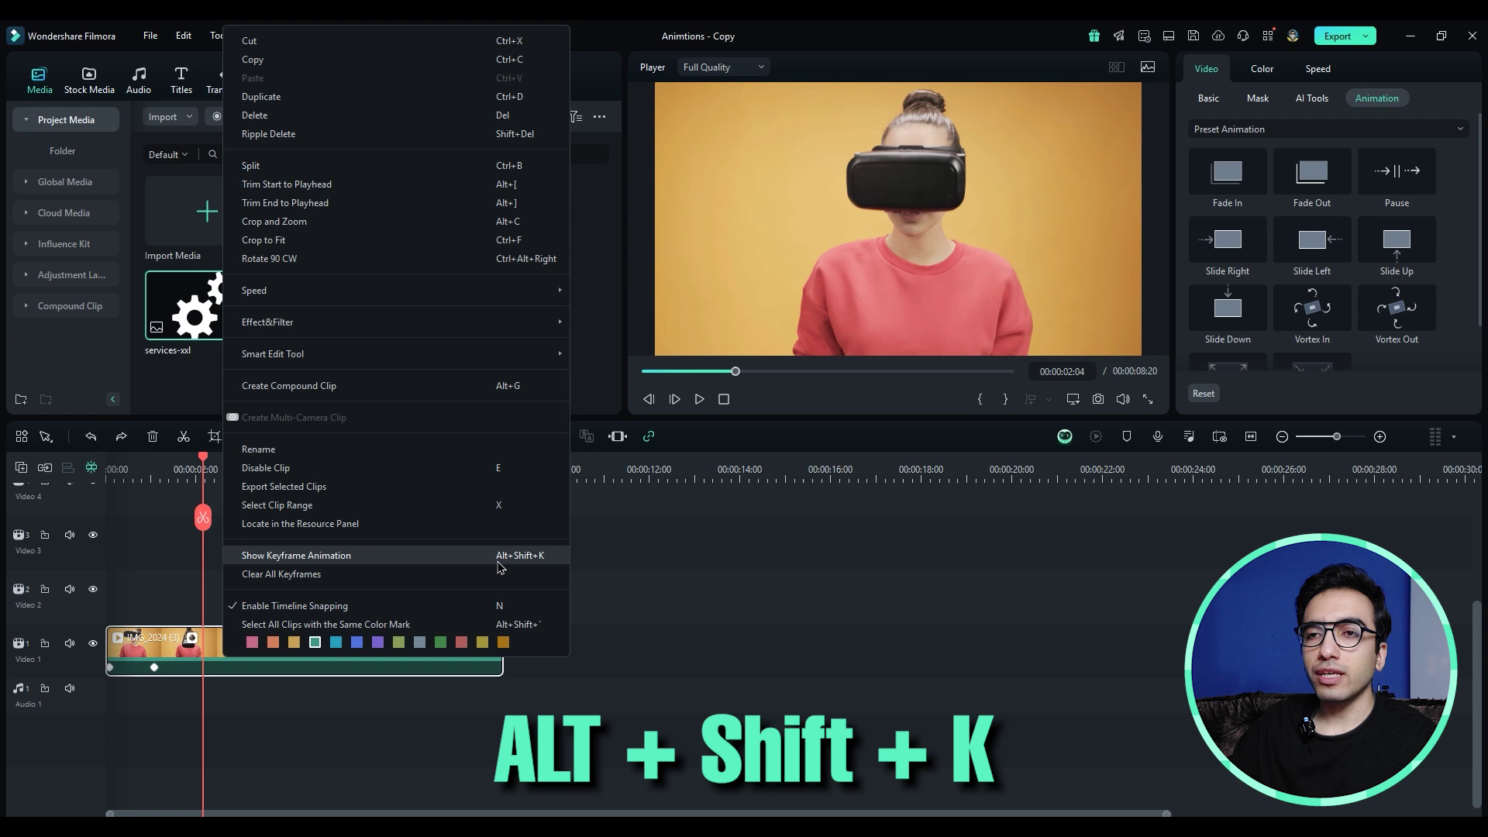
pyautogui.click(351, 557)
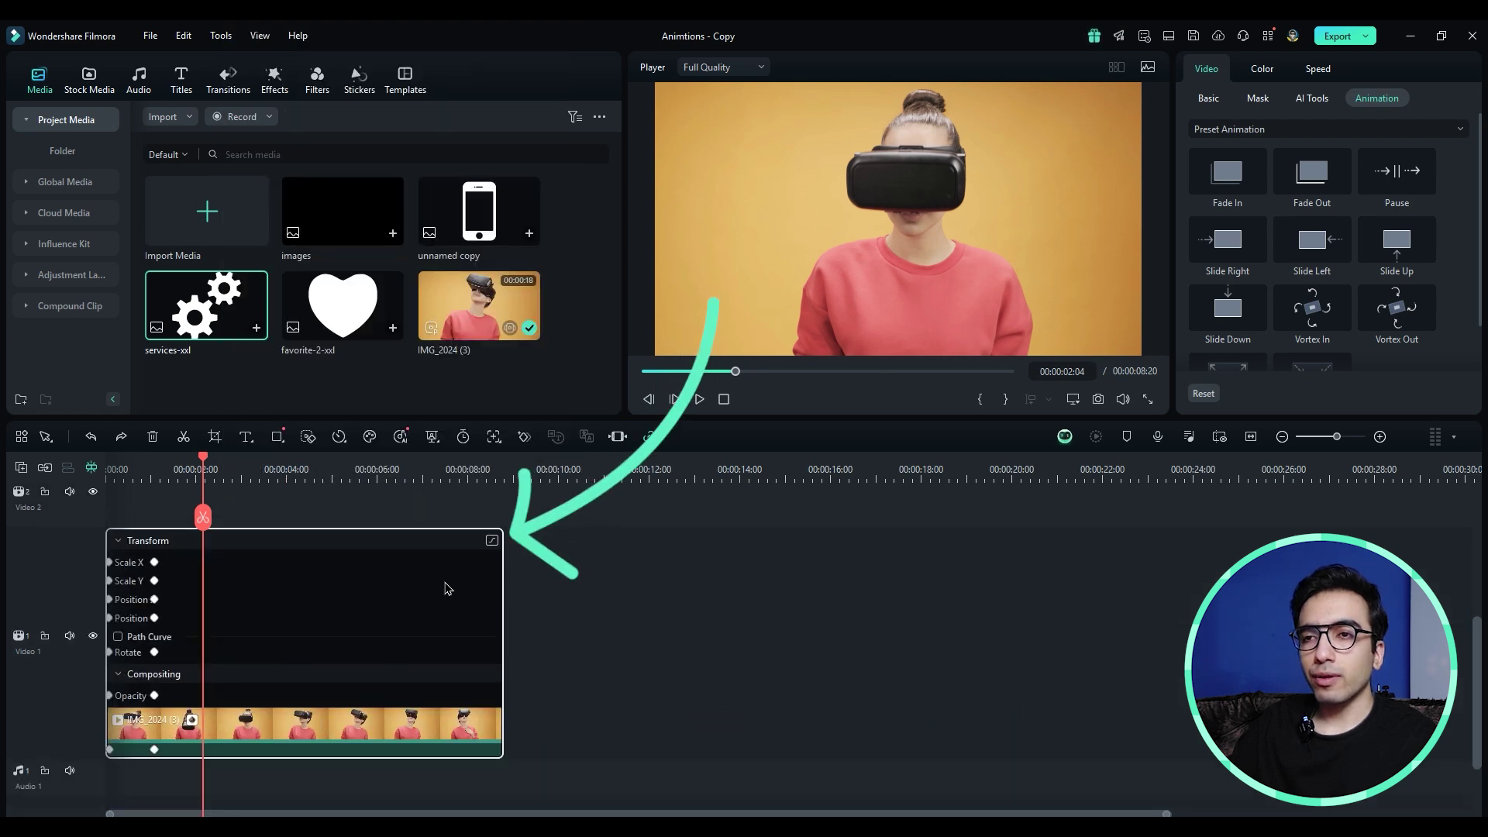
pyautogui.click(491, 541)
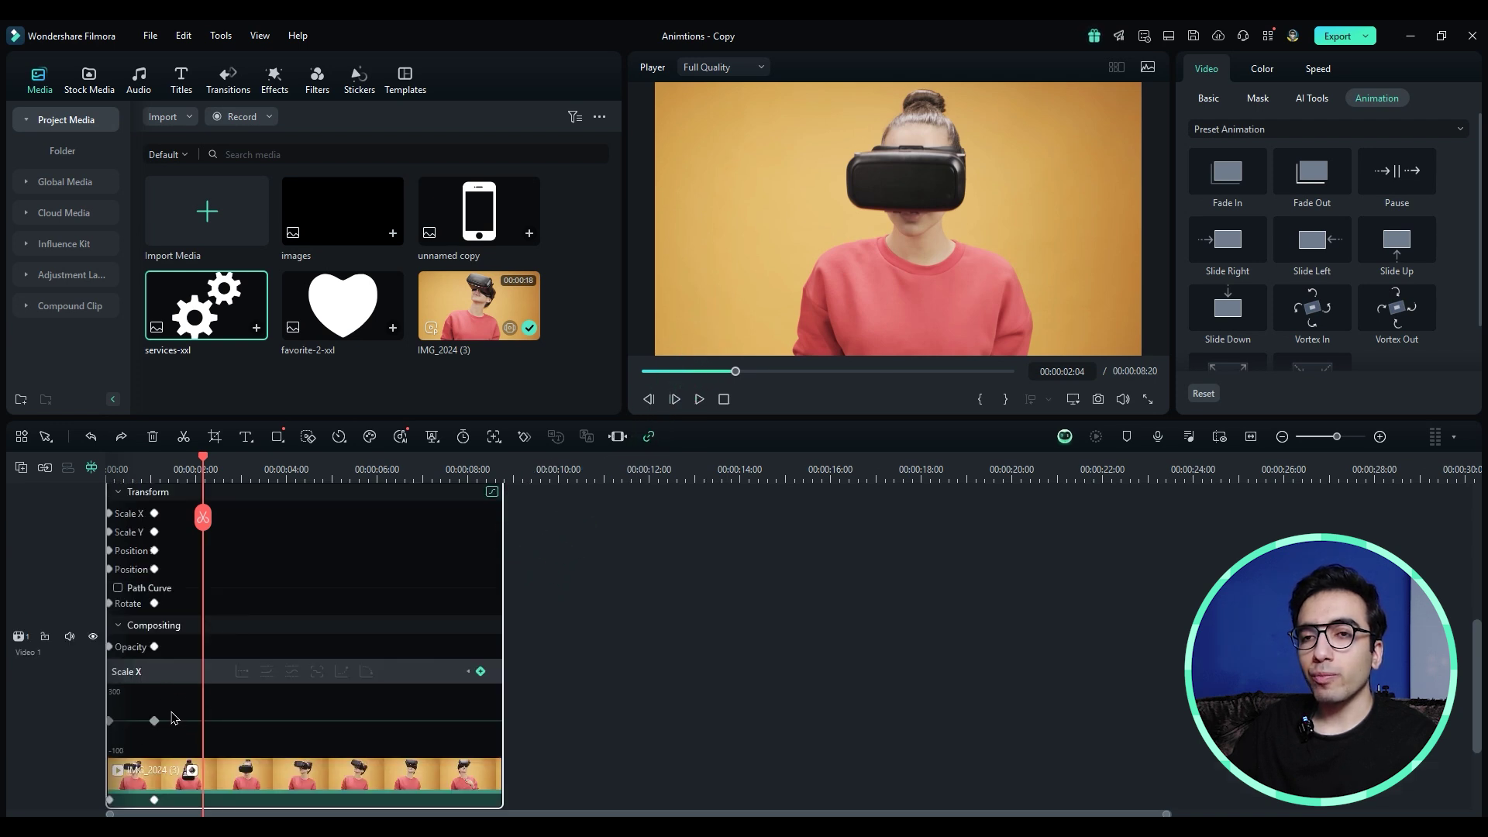
pyautogui.click(131, 647)
pyautogui.scroll(-3, 153, 686)
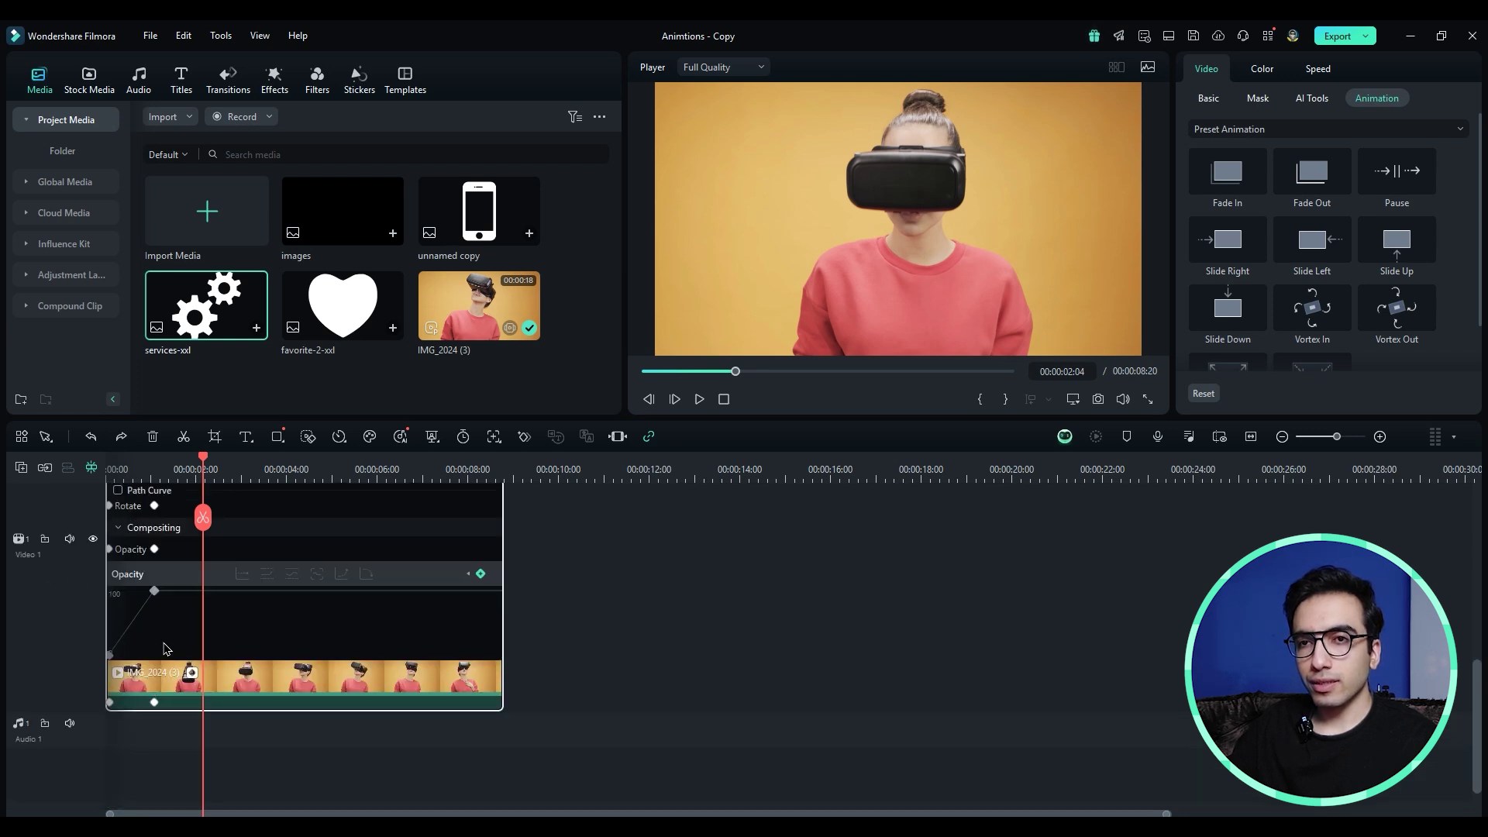
pyautogui.click(154, 591)
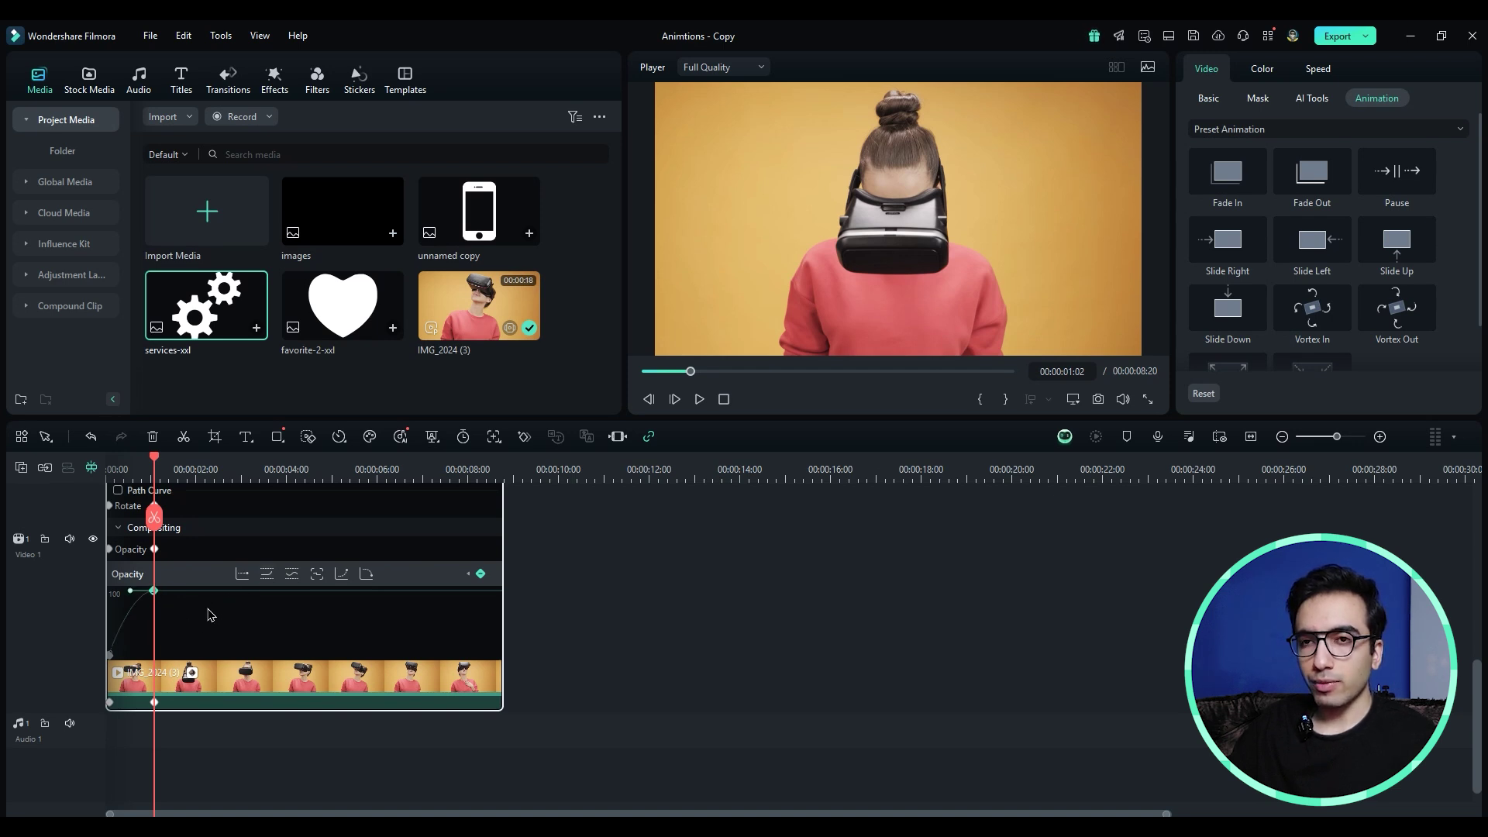
pyautogui.hotkey('ctrl', '=')
pyautogui.press('Home')
pyautogui.press('space')
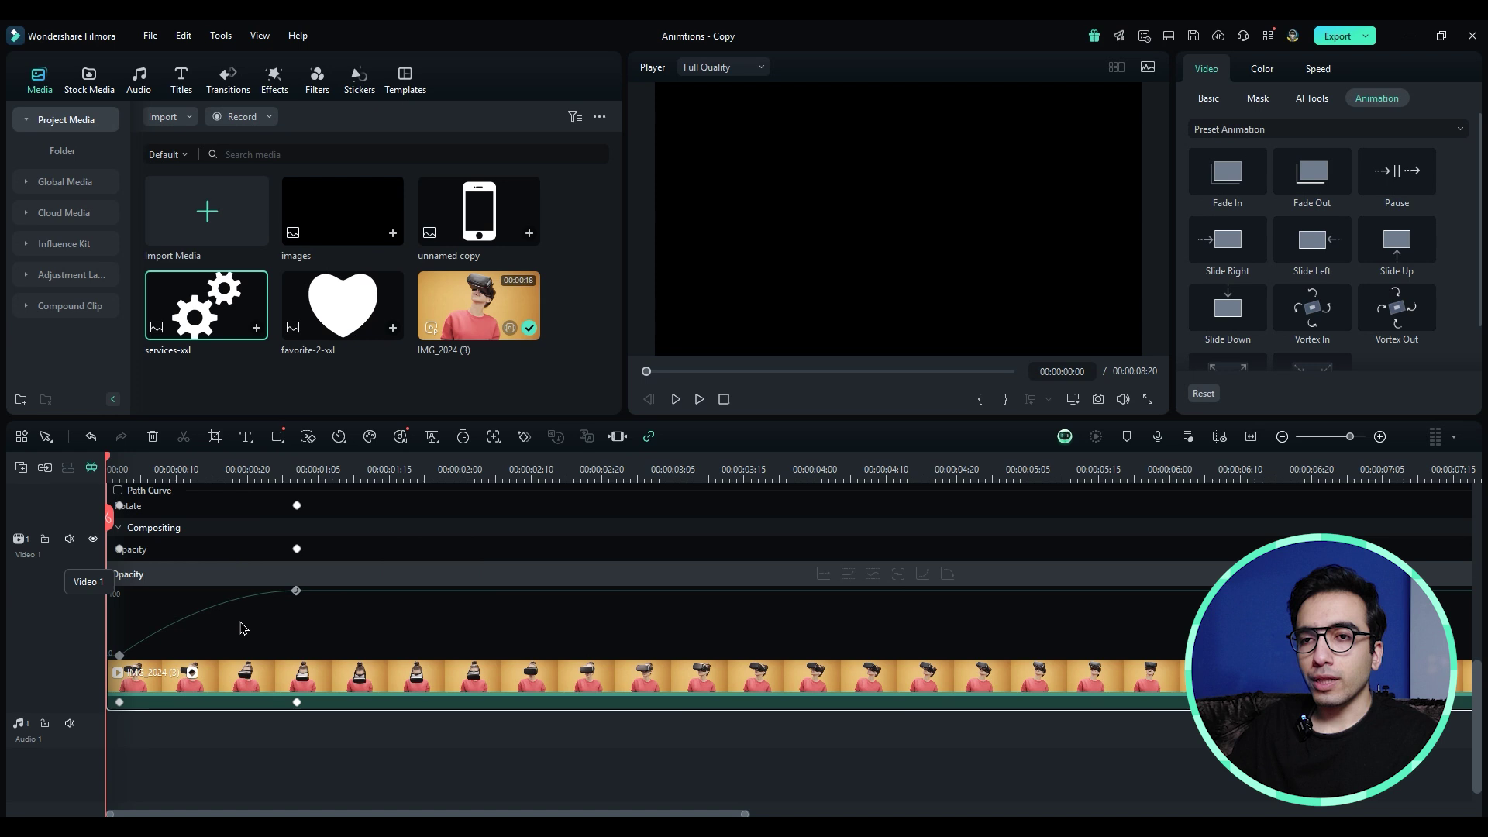
pyautogui.press('space')
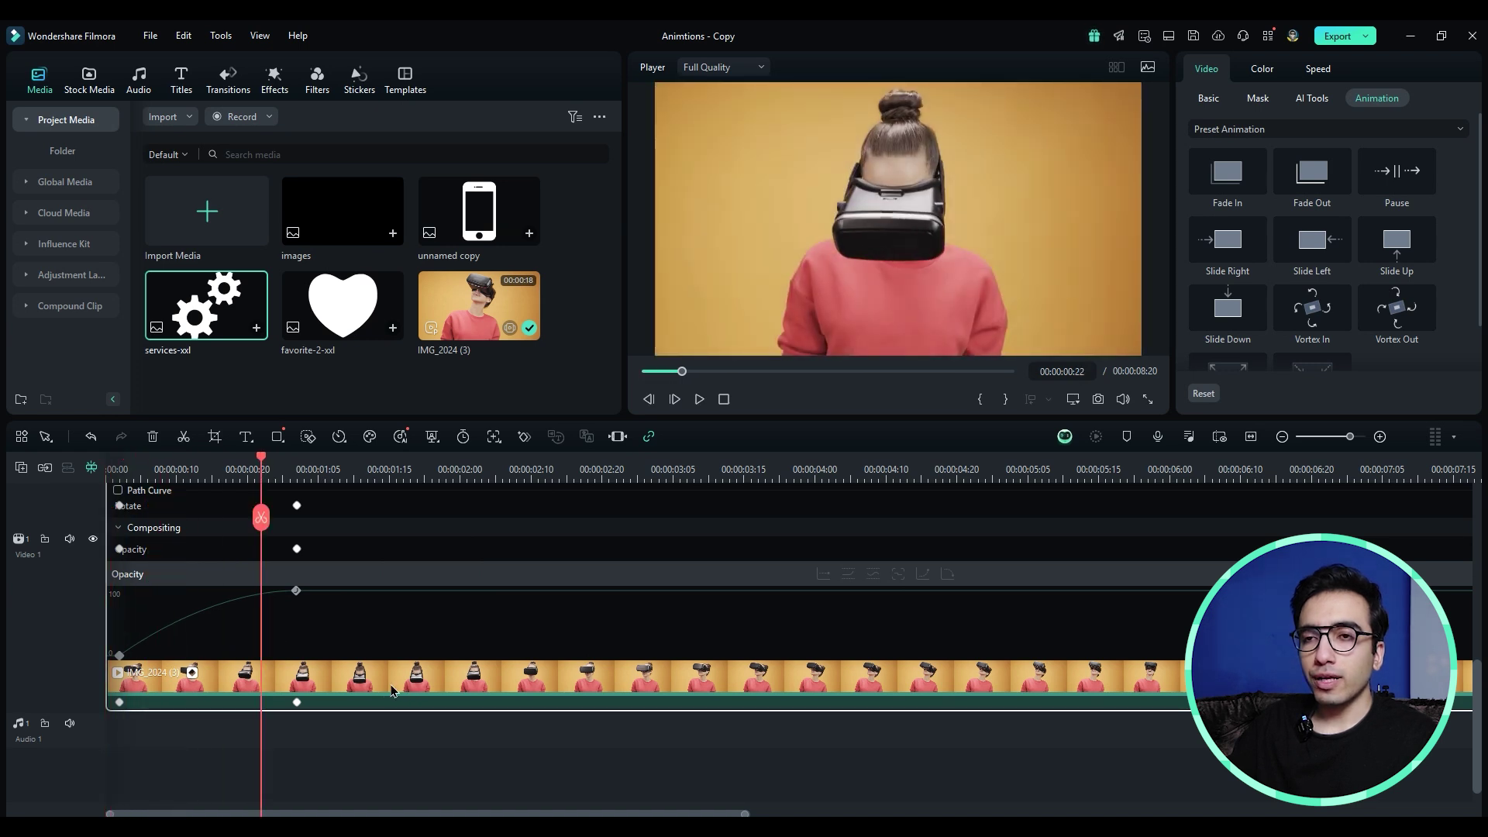
pyautogui.rightClick(387, 690)
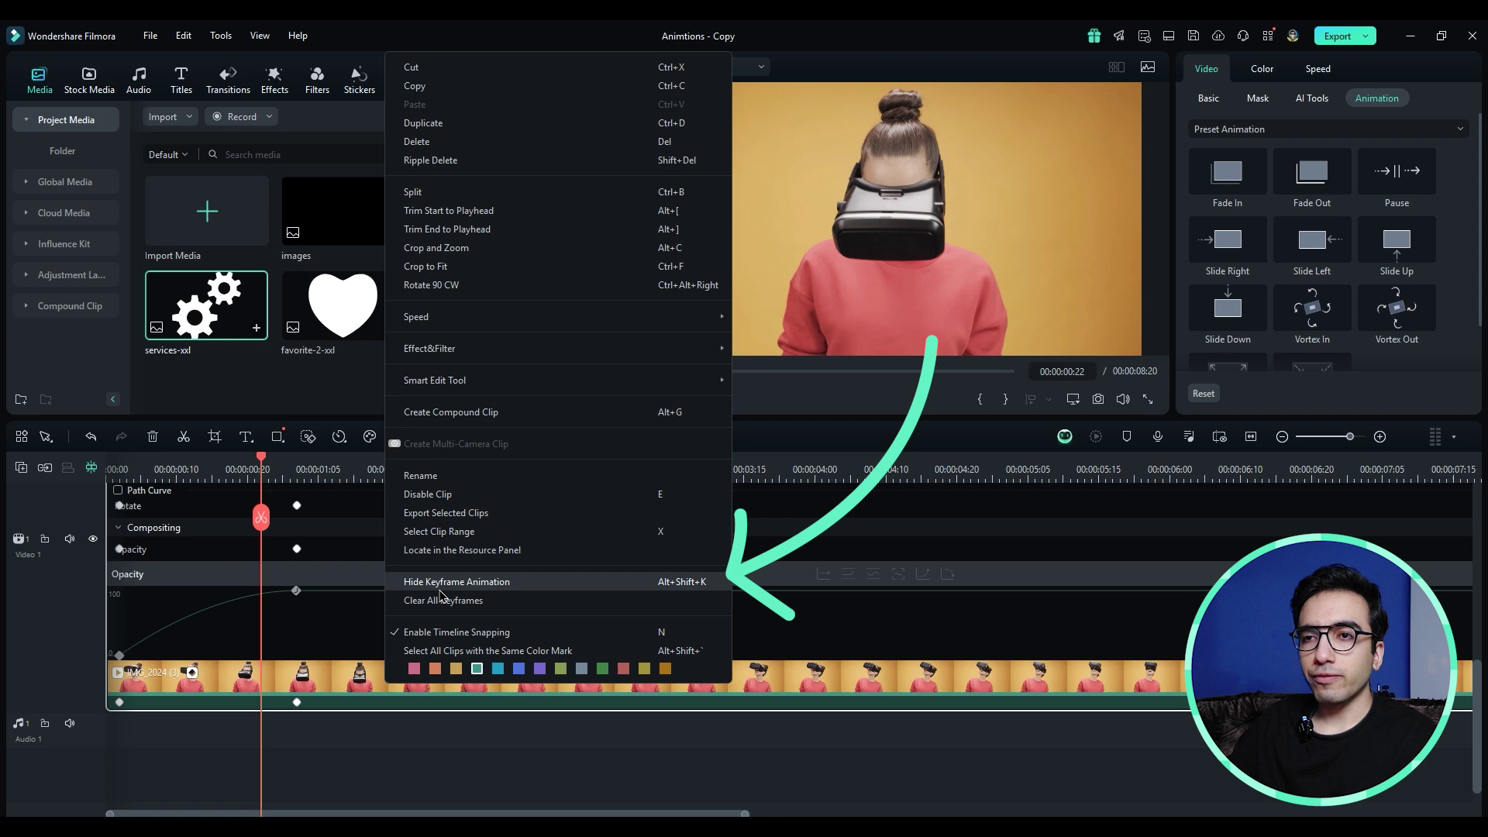
pyautogui.click(440, 588)
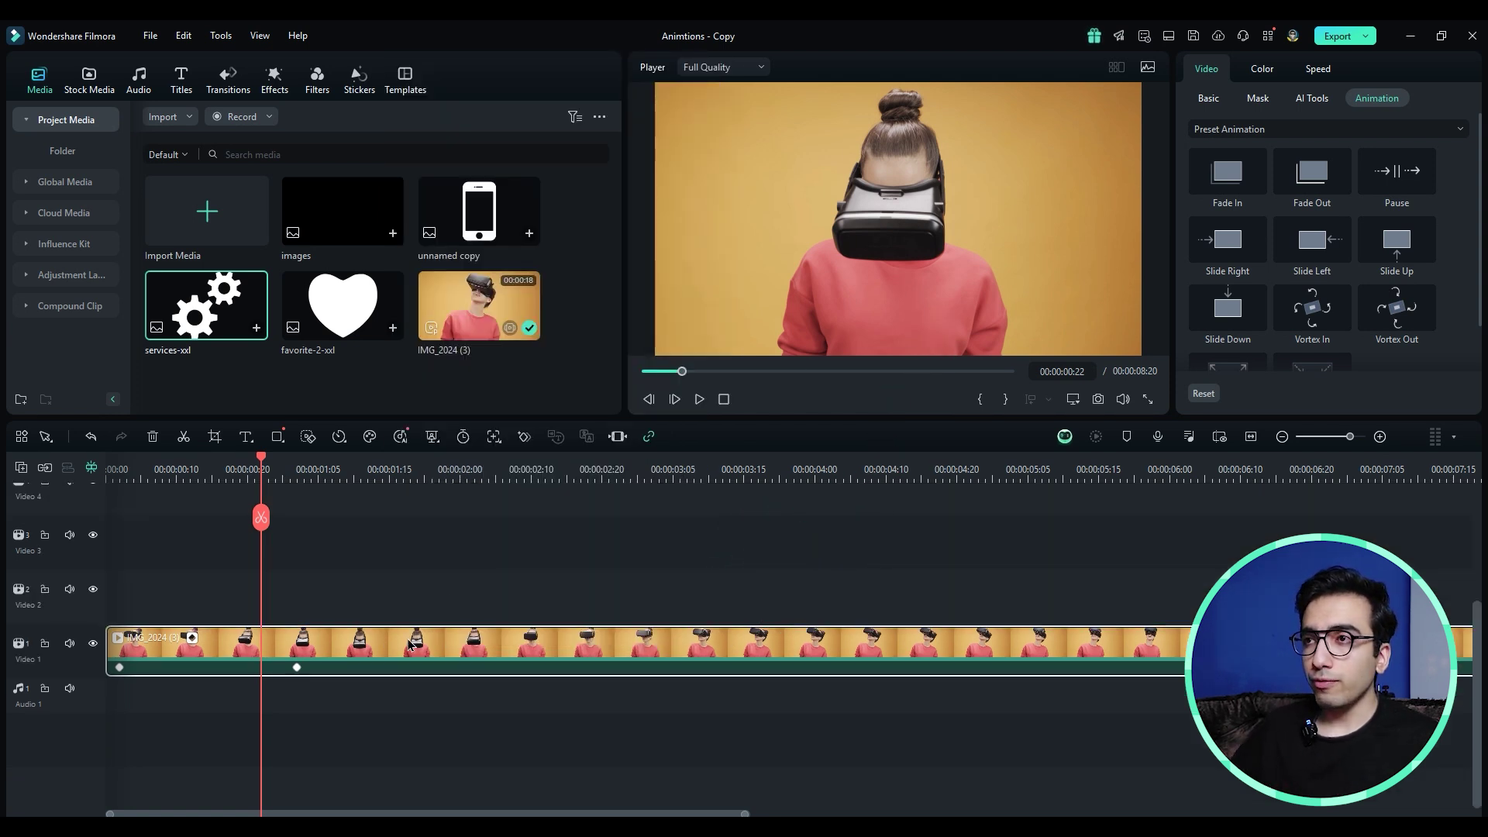
# Switch the Preset Animation list to Preset Motions (Legacy).
pyautogui.click(1239, 129)
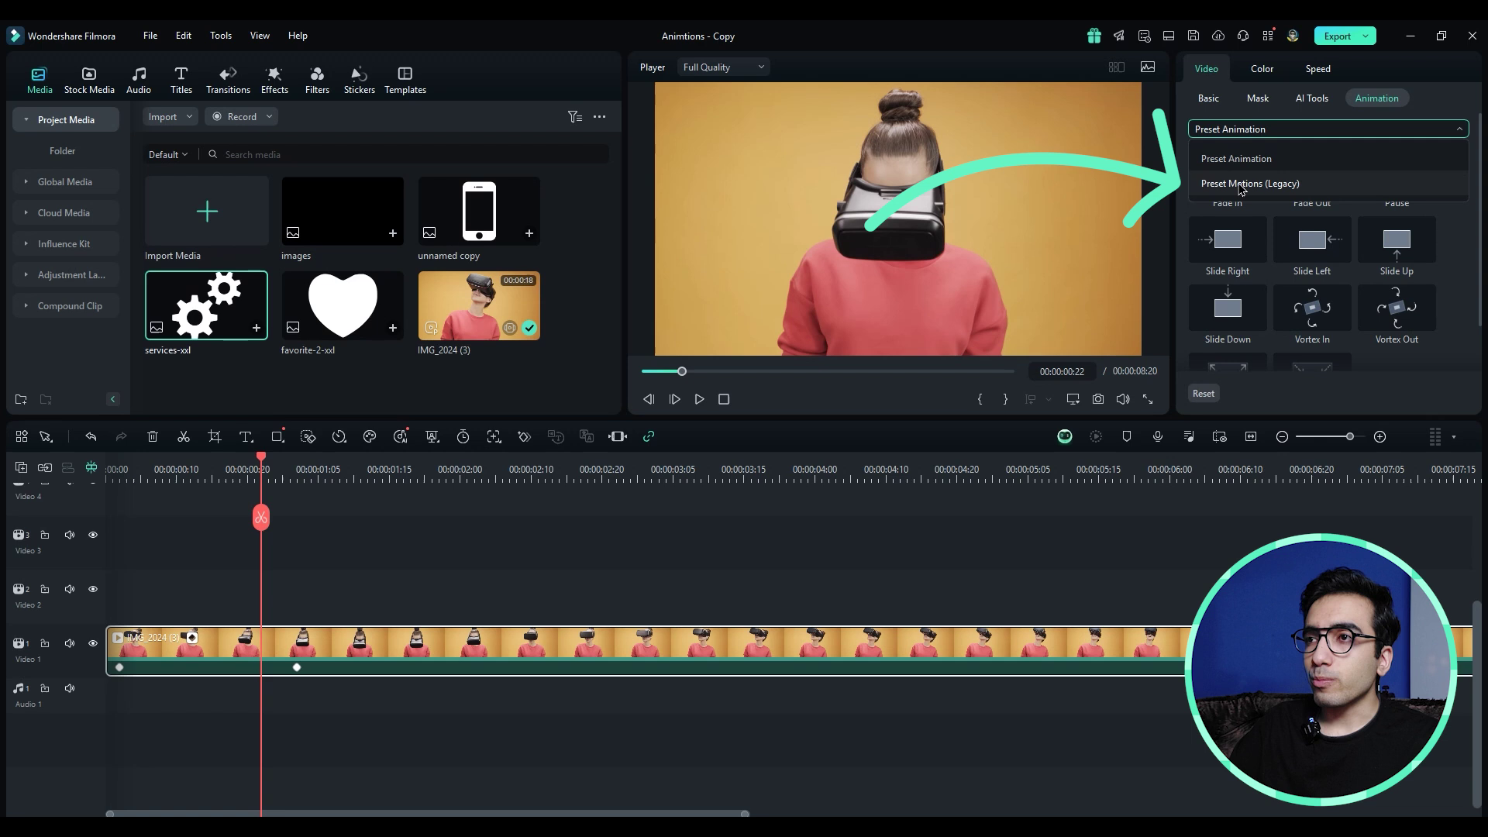
pyautogui.click(1241, 185)
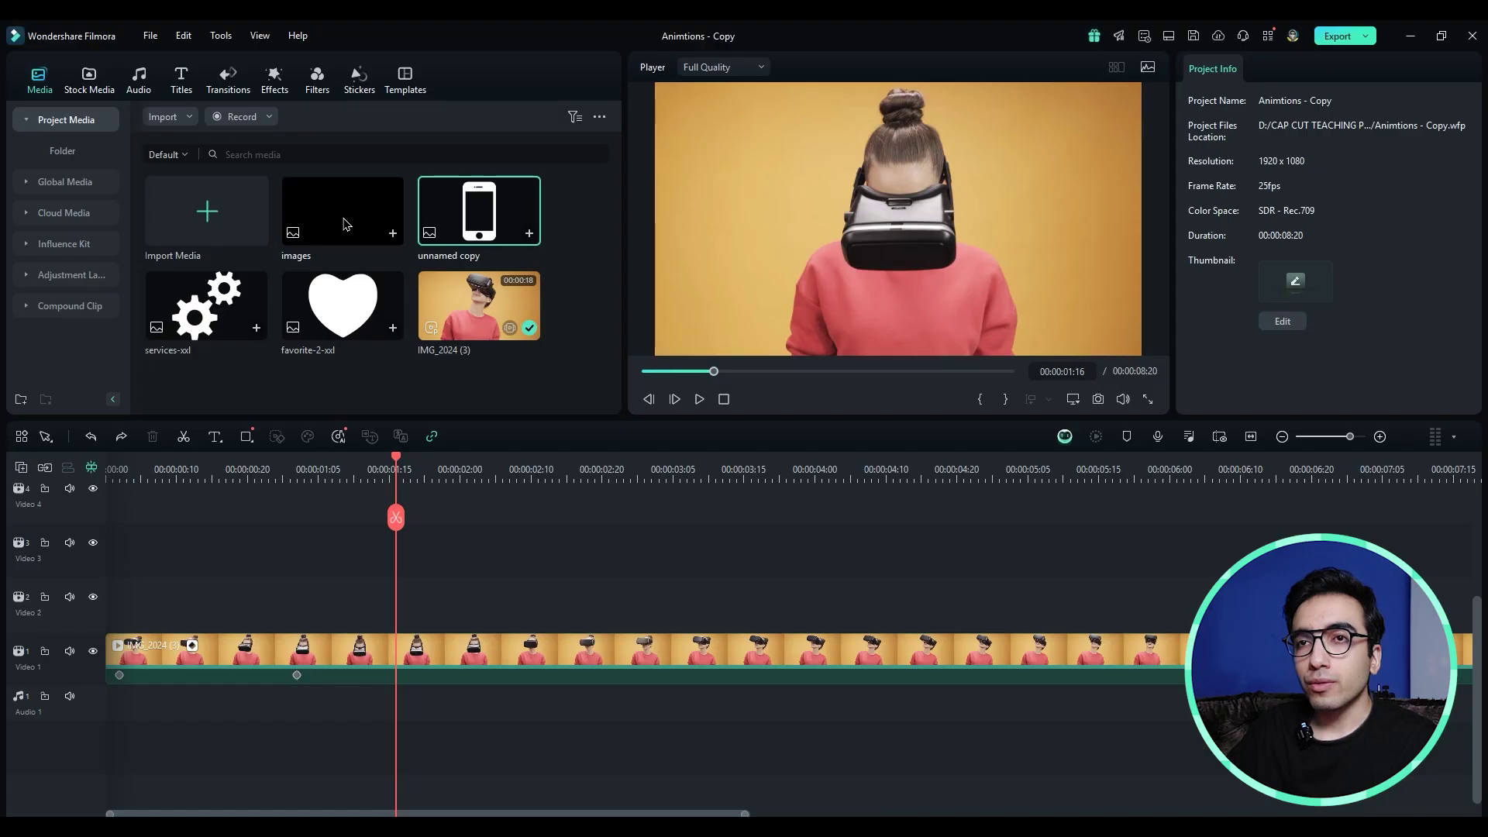
# Place the black images clip on Video 2, stretch its length, and add a Linear mask.
pyautogui.moveTo(344, 224); pyautogui.dragTo(96, 620)
pyautogui.moveTo(990, 604); pyautogui.dragTo(1387, 608)
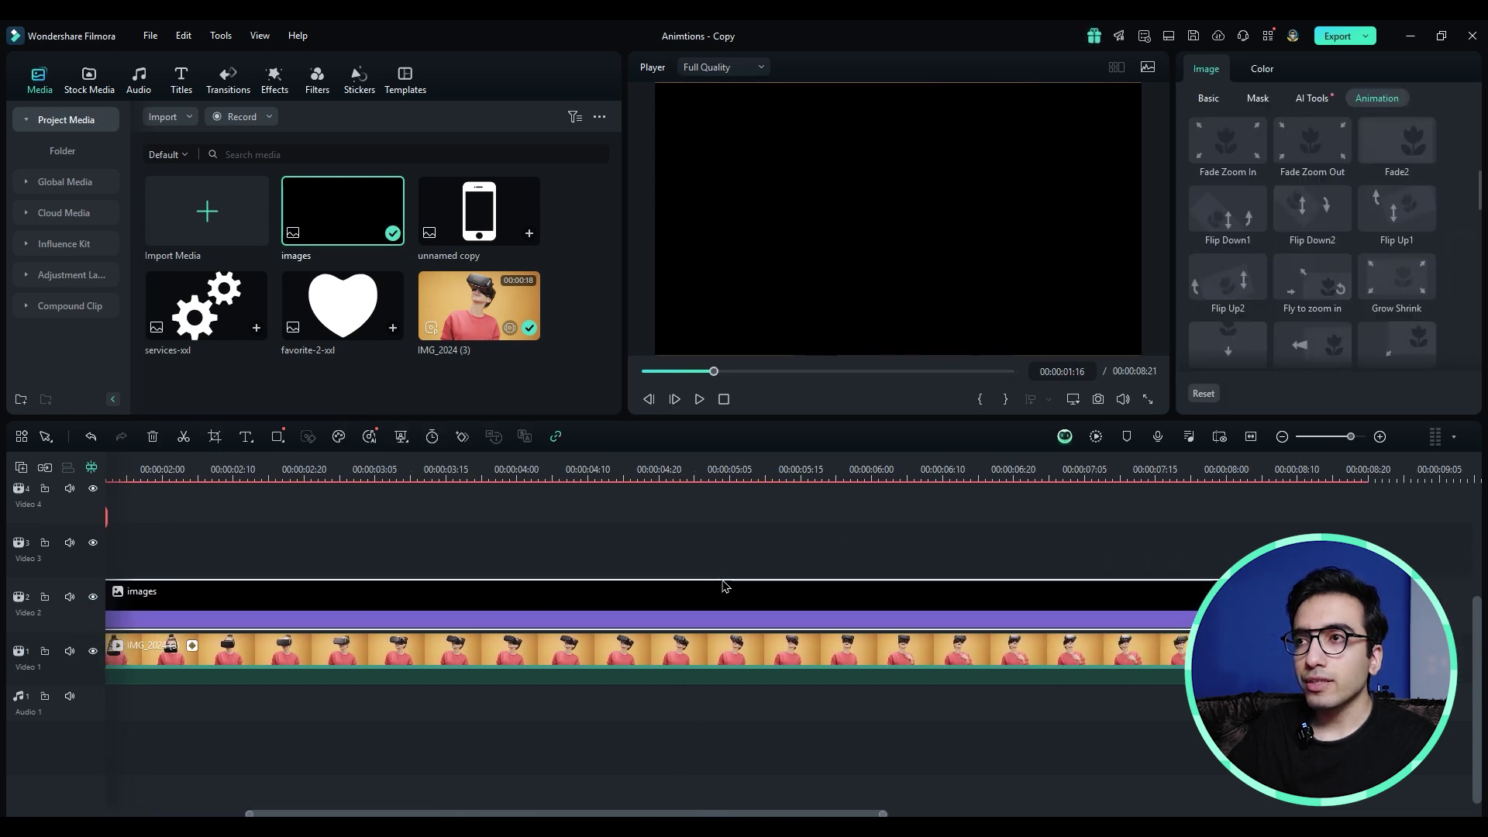
pyautogui.click(1259, 101)
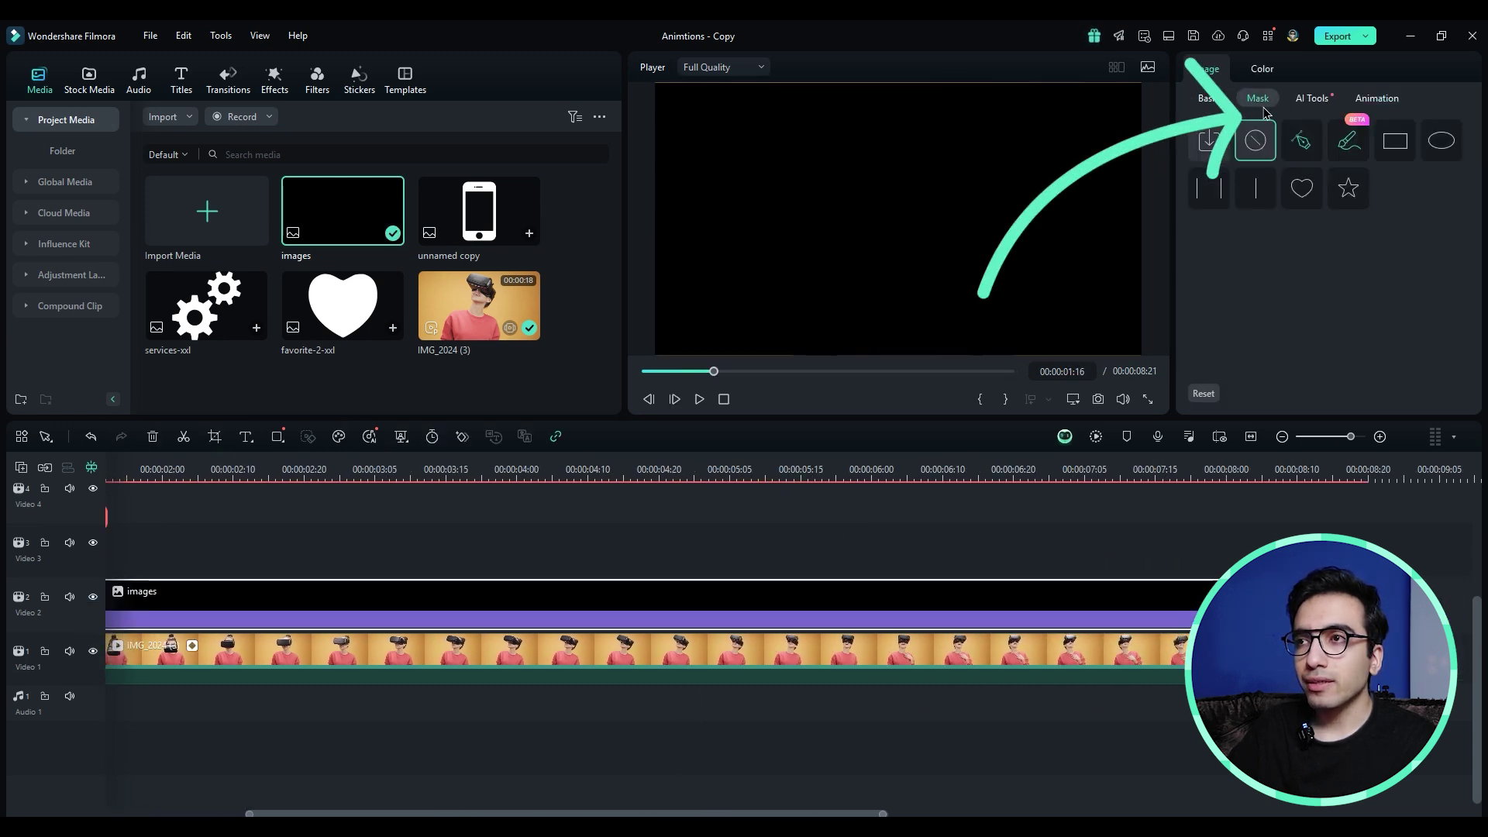
pyautogui.click(1256, 191)
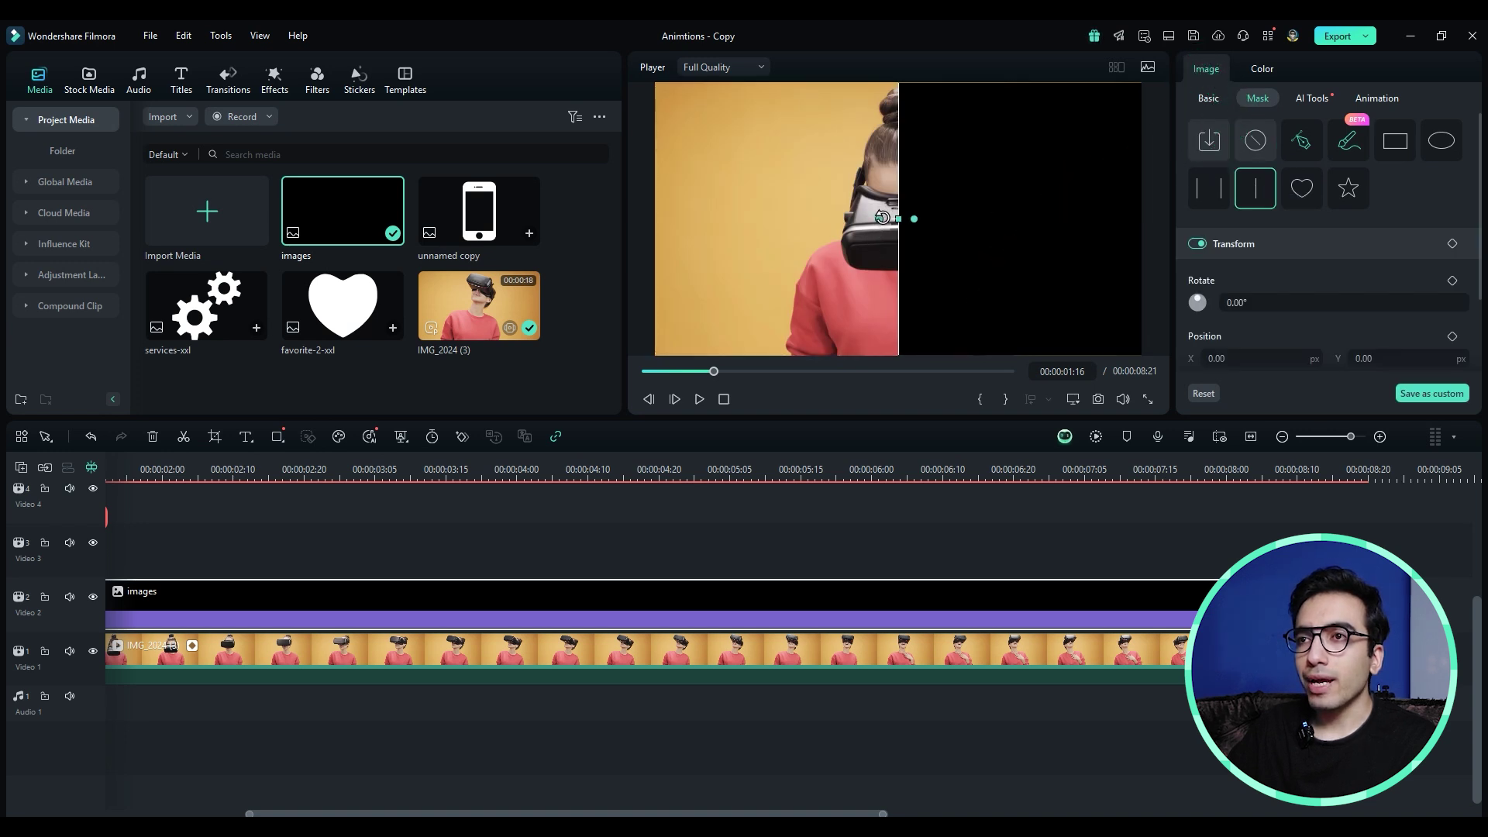
# Rotate the mask line to 90°, lower it toward the bottom, and raise its blur.
pyautogui.moveTo(913, 219); pyautogui.dragTo(897, 166)
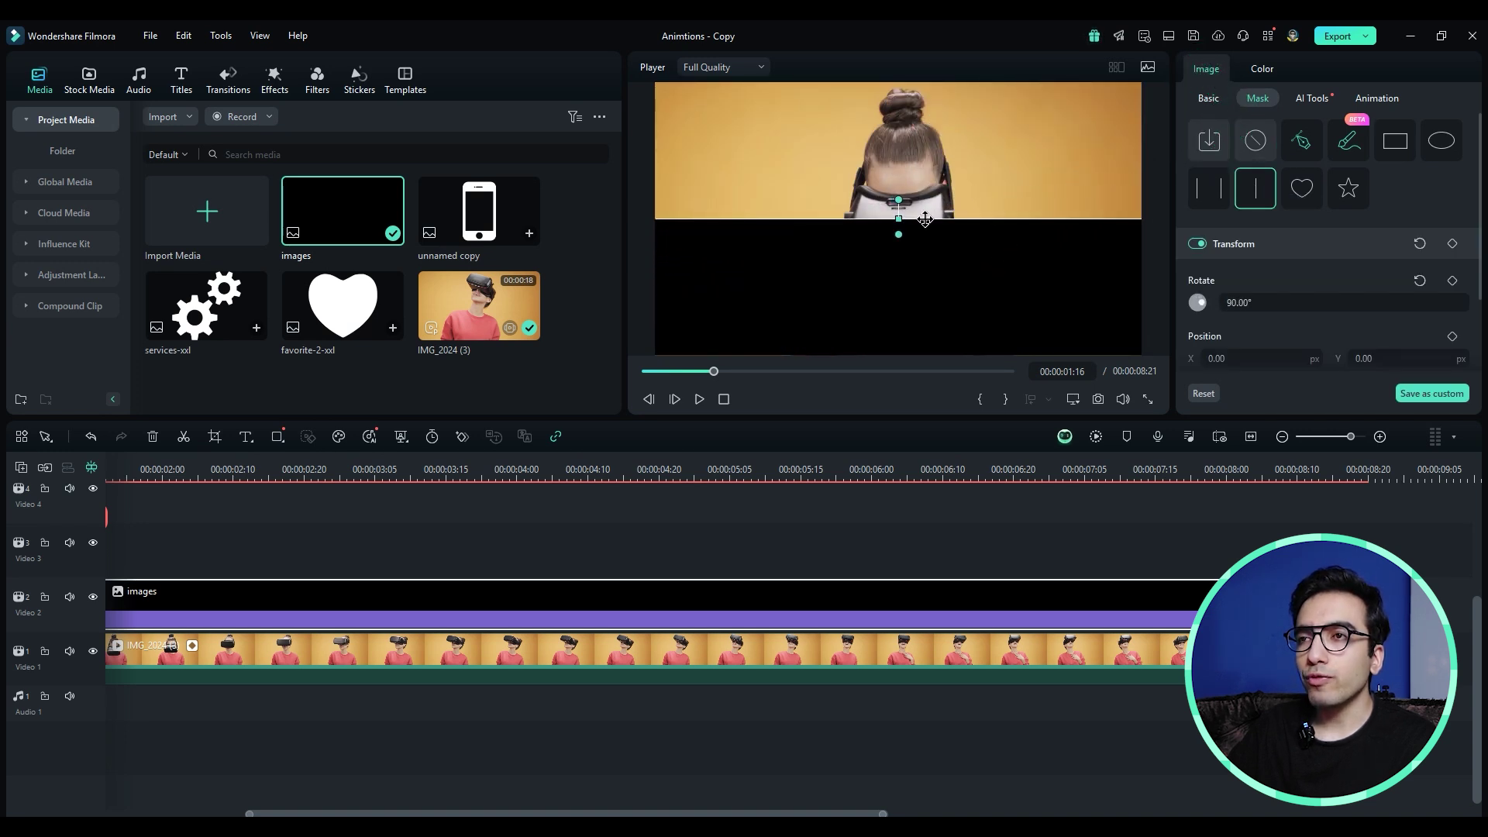
pyautogui.moveTo(925, 219); pyautogui.dragTo(927, 323)
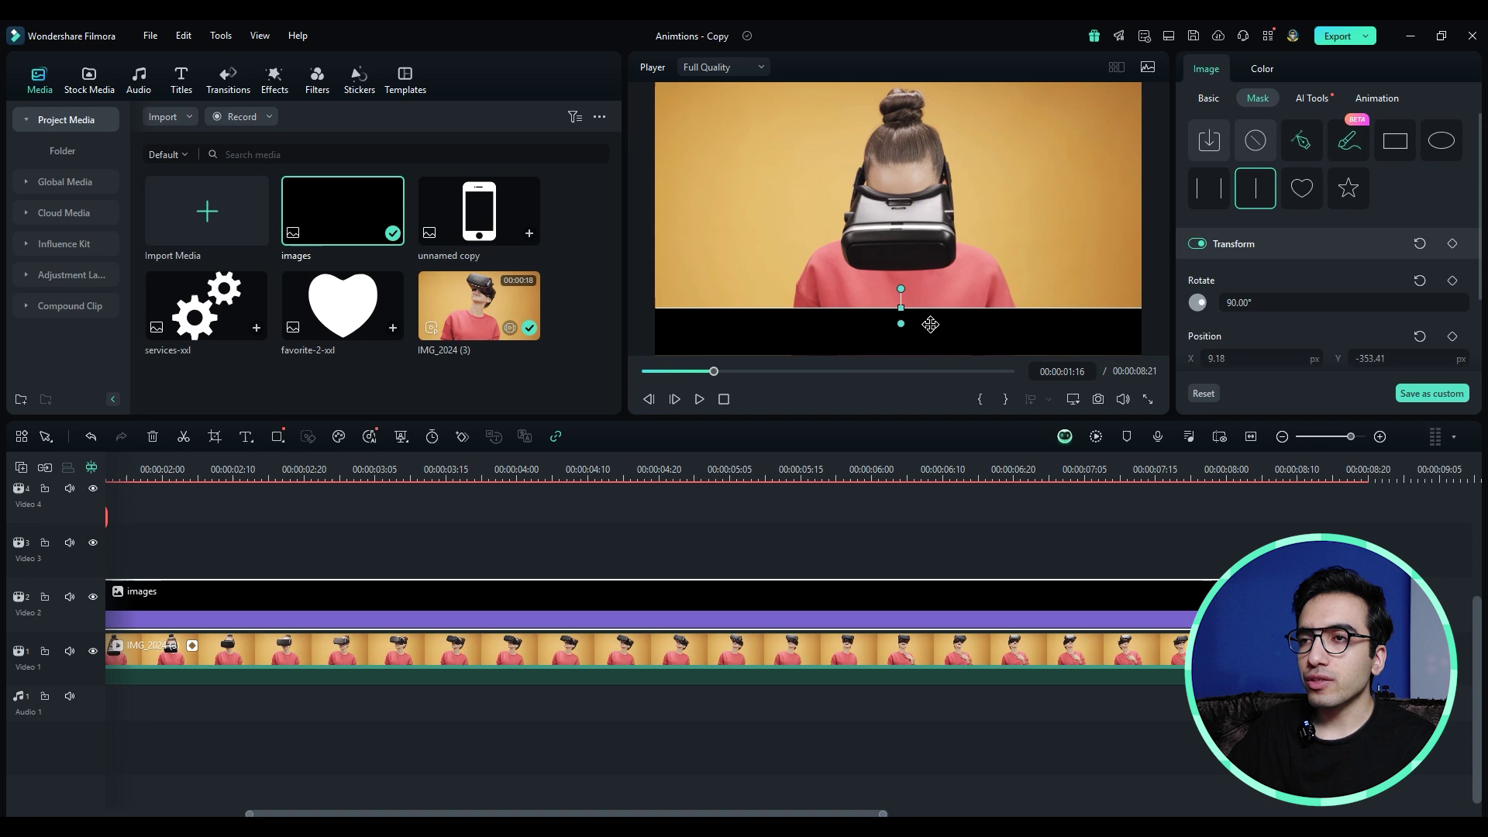
pyautogui.scroll(-2, 1309, 333)
pyautogui.scroll(2, 1270, 310)
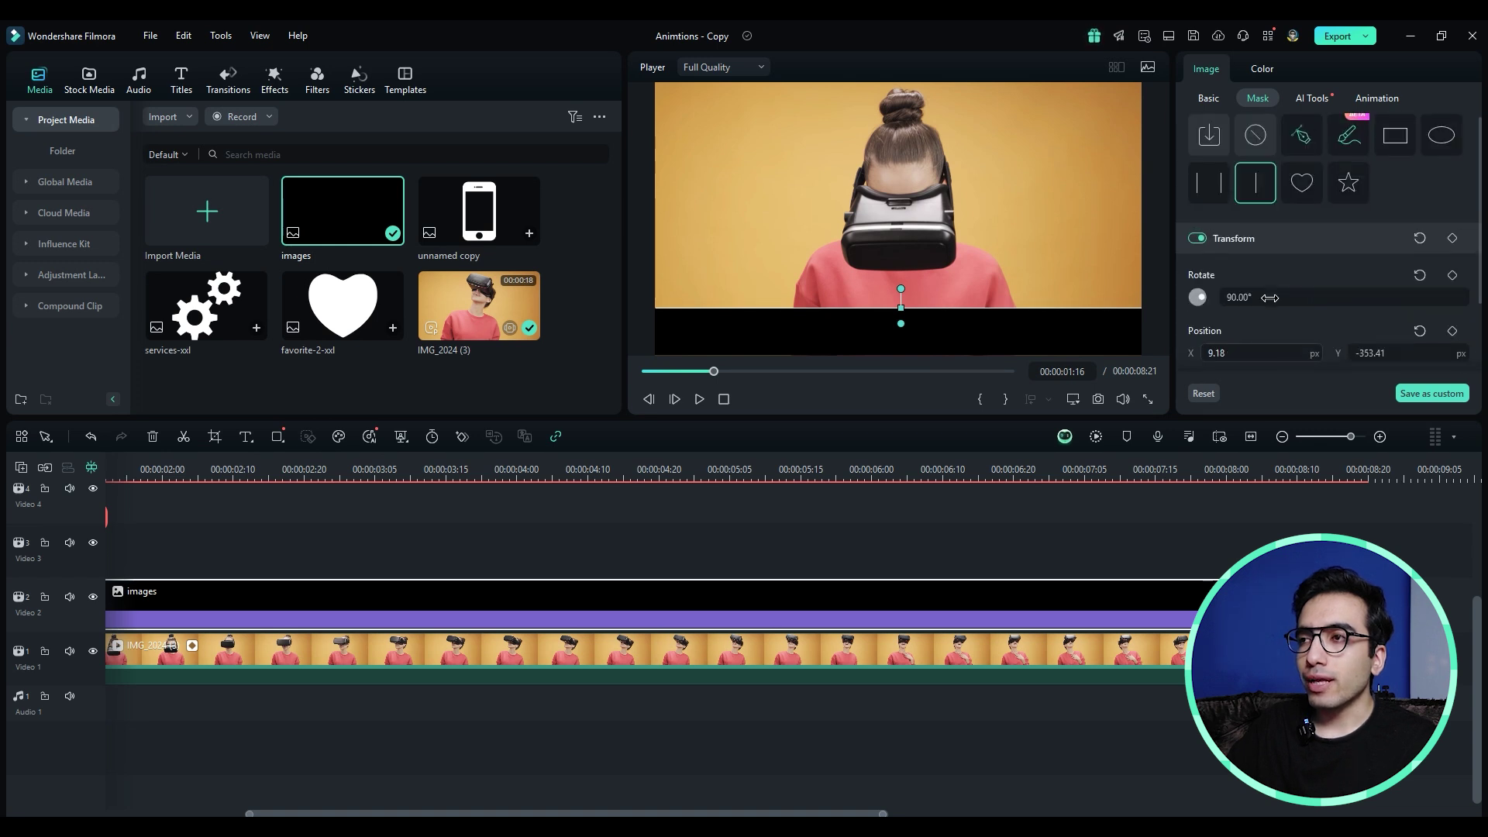
pyautogui.scroll(-2, 1271, 310)
pyautogui.moveTo(1194, 318); pyautogui.dragTo(1249, 321)
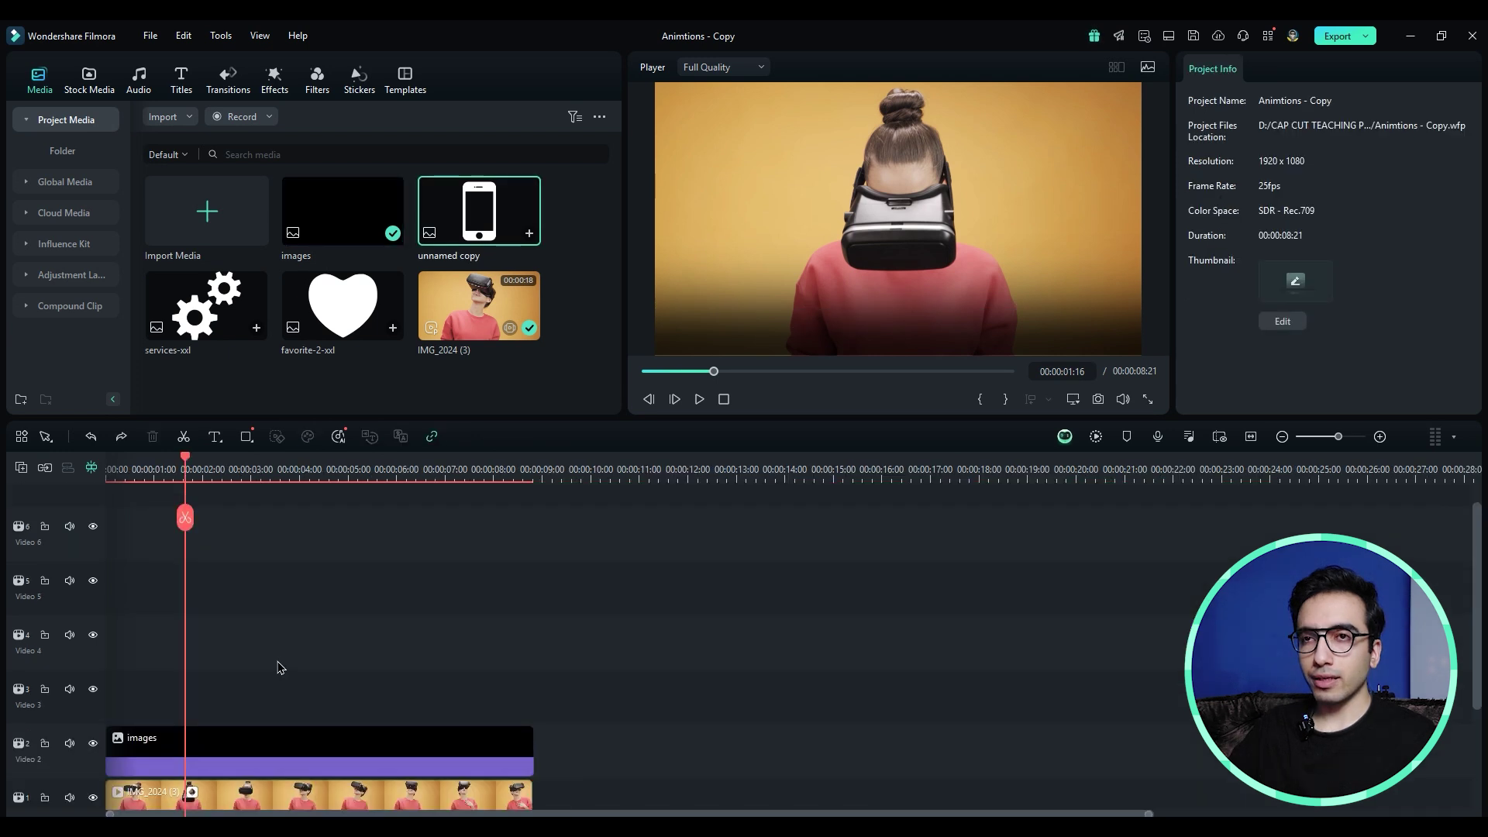
# Add the heart, gears and phone icon images onto tracks Video 3–5.
pyautogui.doubleClick(364, 321)
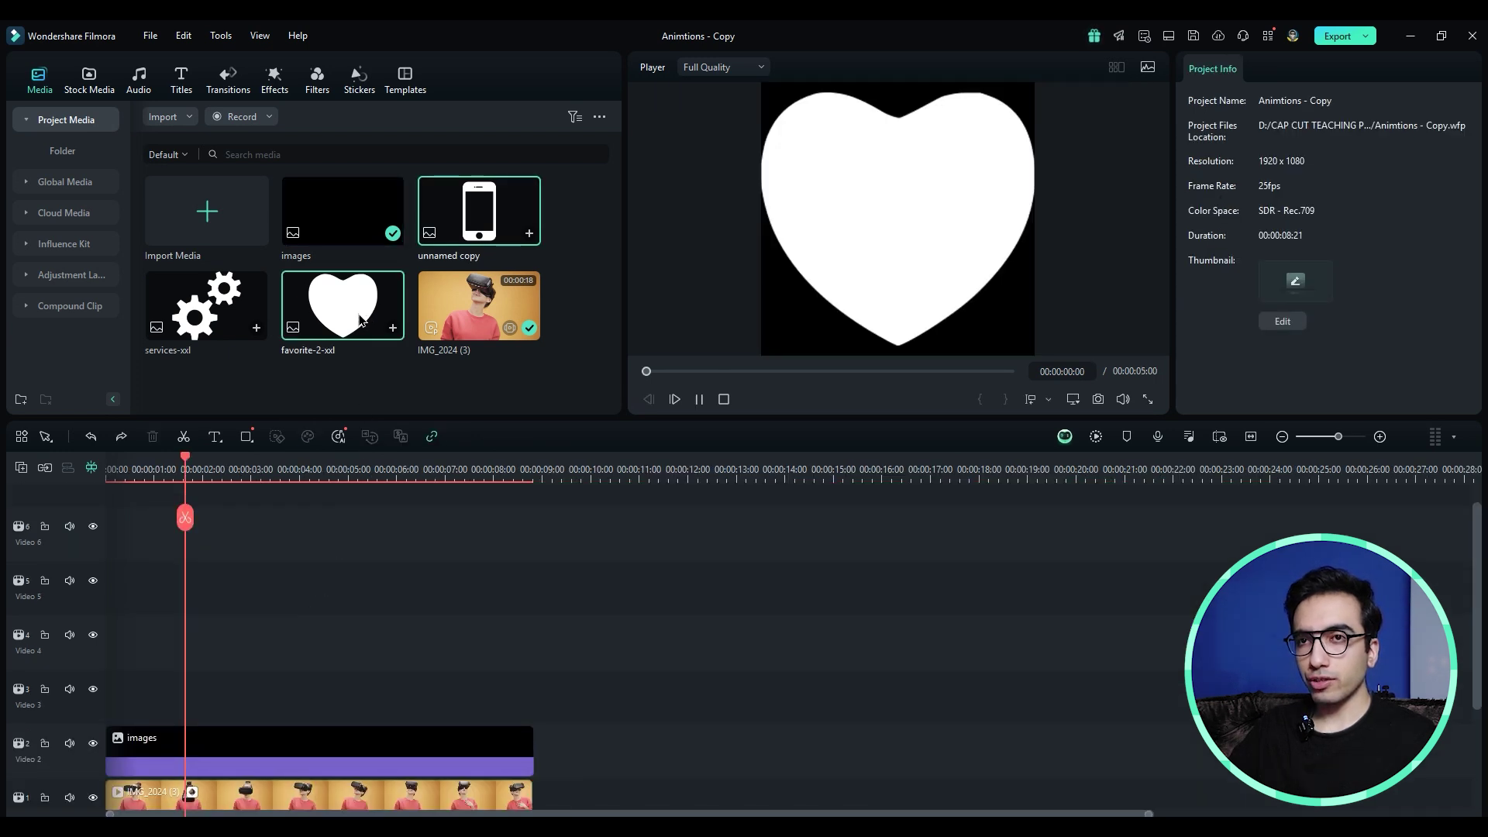
pyautogui.doubleClick(243, 324)
pyautogui.moveTo(243, 324); pyautogui.dragTo(116, 701)
pyautogui.moveTo(469, 703); pyautogui.dragTo(228, 650)
pyautogui.moveTo(711, 703); pyautogui.dragTo(245, 617)
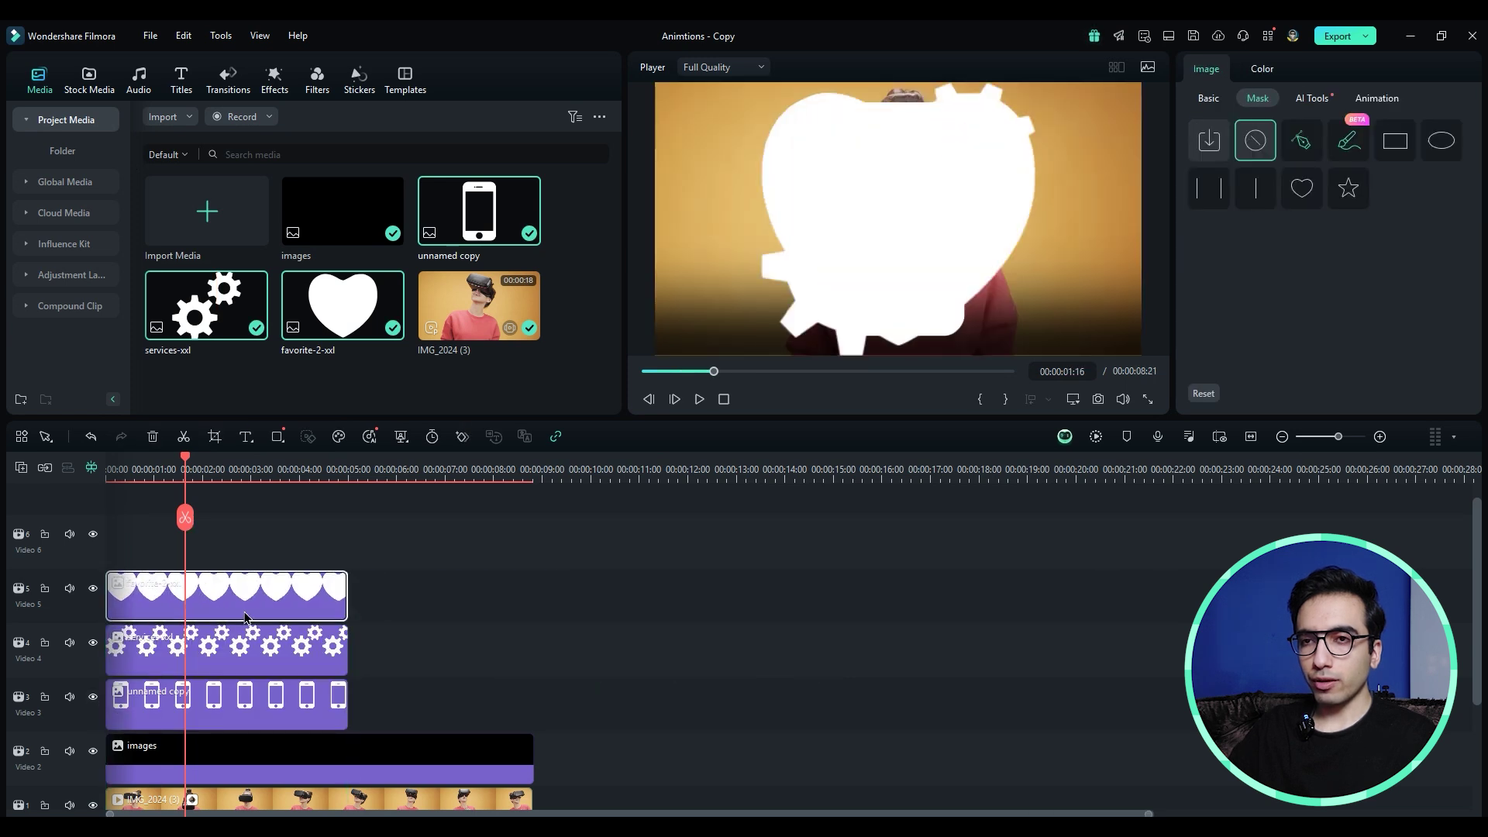
# Scale all three icons to about 33% and move the heart to the lower left.
pyautogui.moveTo(441, 577); pyautogui.dragTo(532, 696)
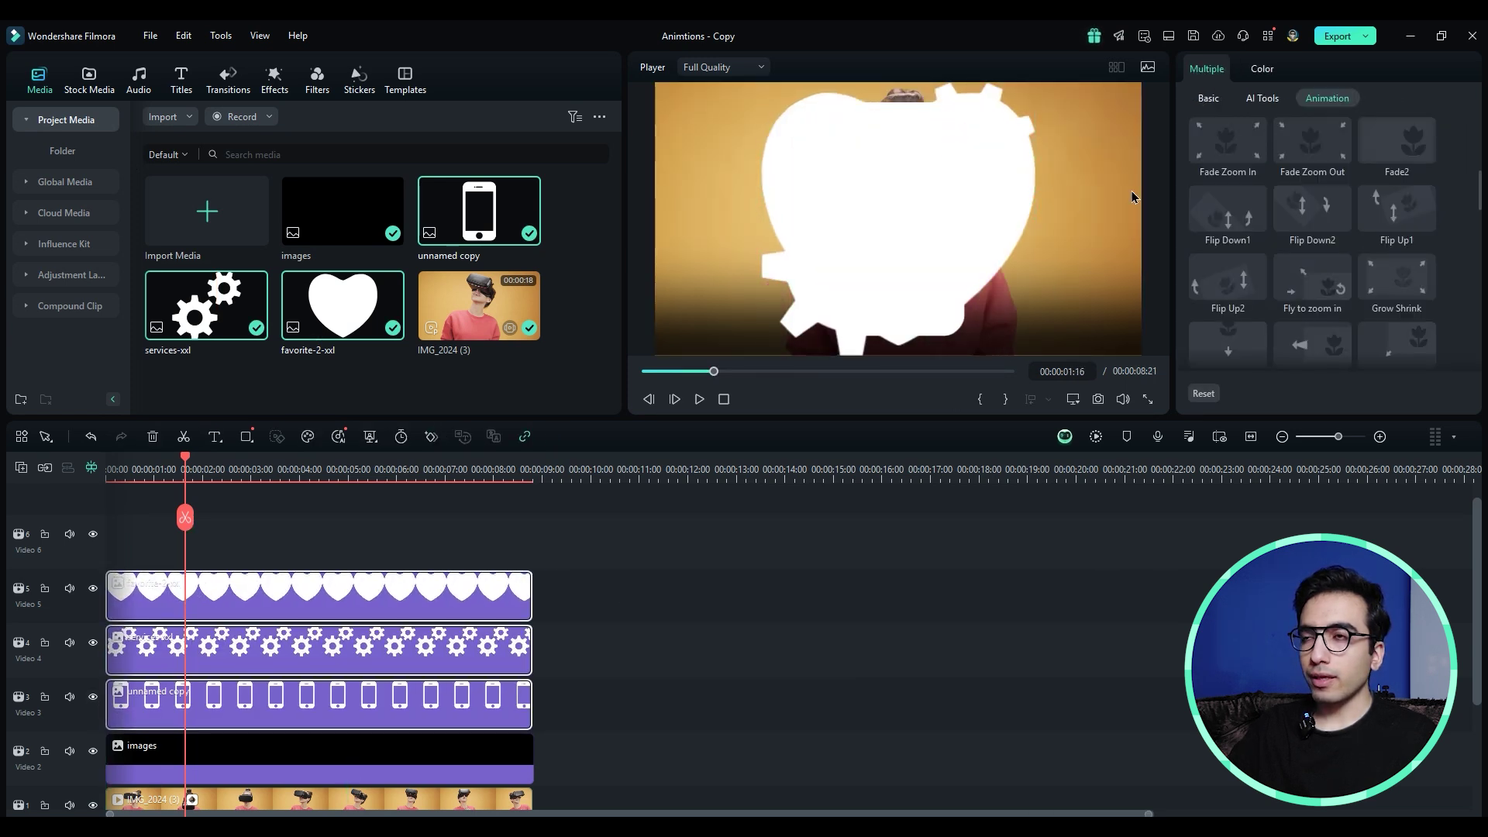
pyautogui.click(1208, 98)
pyautogui.moveTo(1262, 186); pyautogui.dragTo(1245, 188)
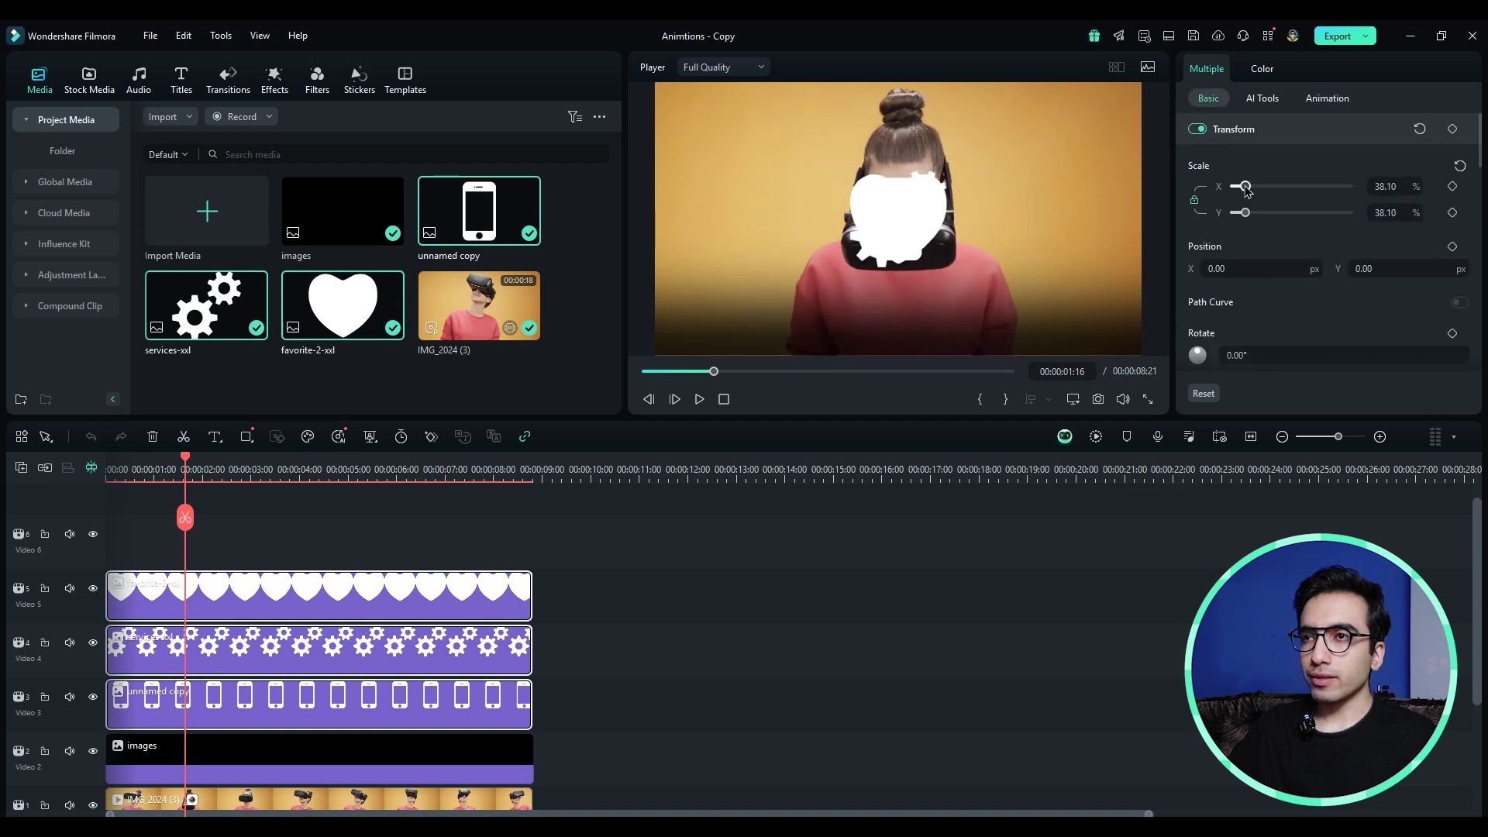
pyautogui.moveTo(899, 225); pyautogui.dragTo(755, 284)
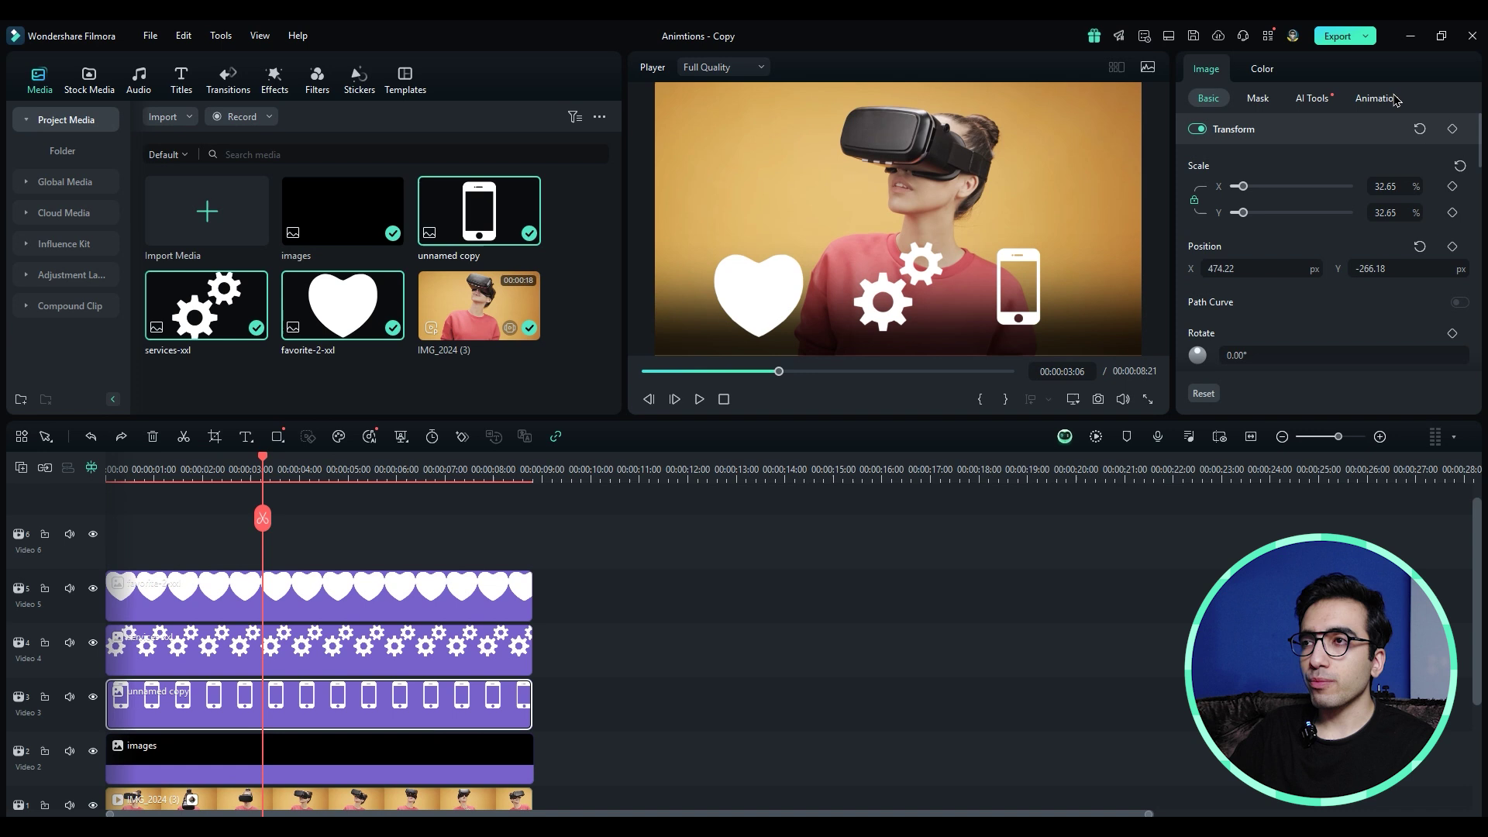
# Check the icons' preset motions, then play back the staggered icon sequence.
pyautogui.click(1378, 98)
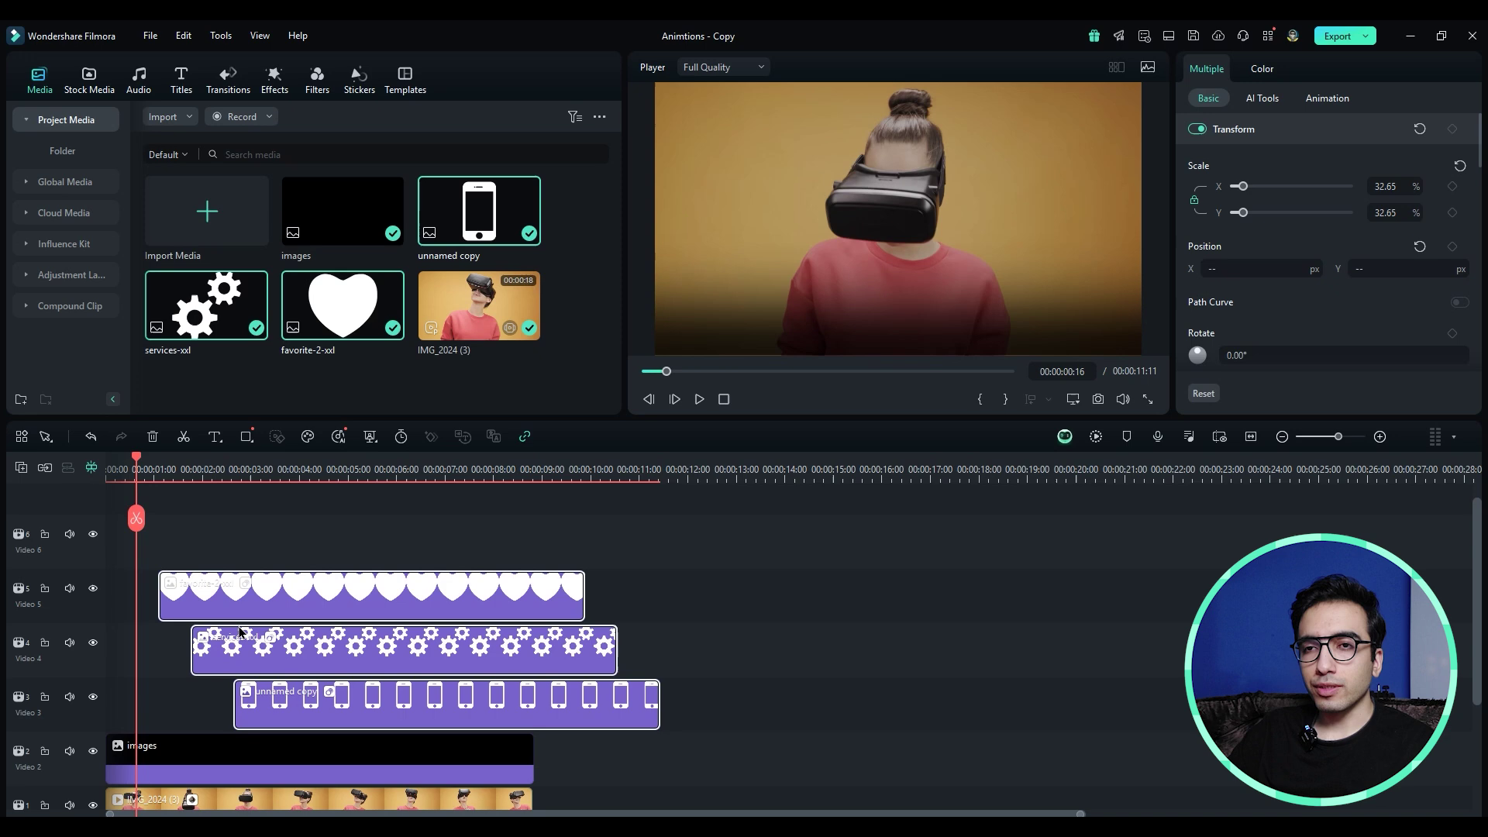
pyautogui.press('space')
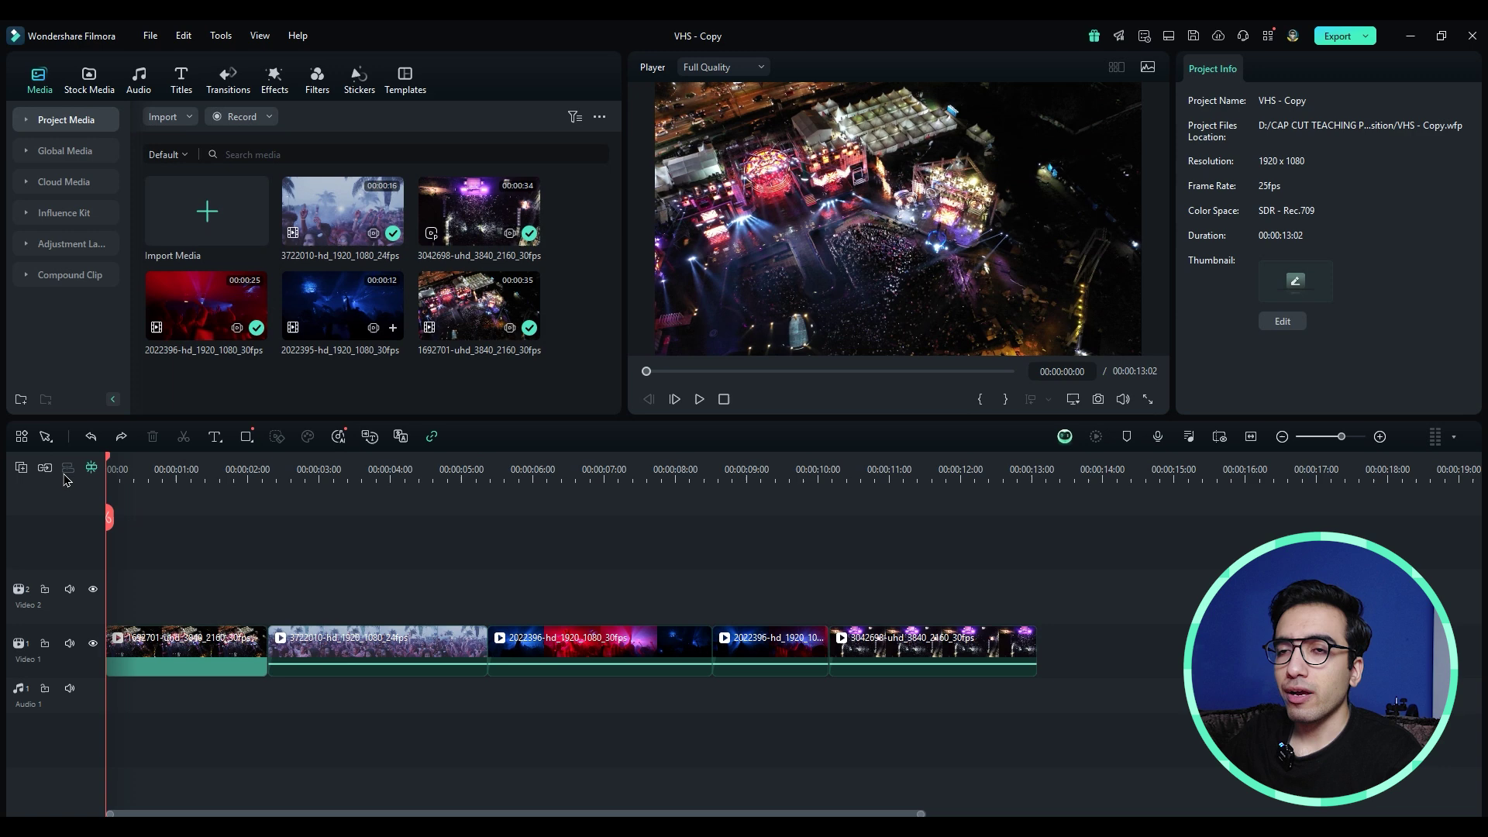
# Play the concert clips from the start and pause at 00:00:03:15.
pyautogui.press('space')
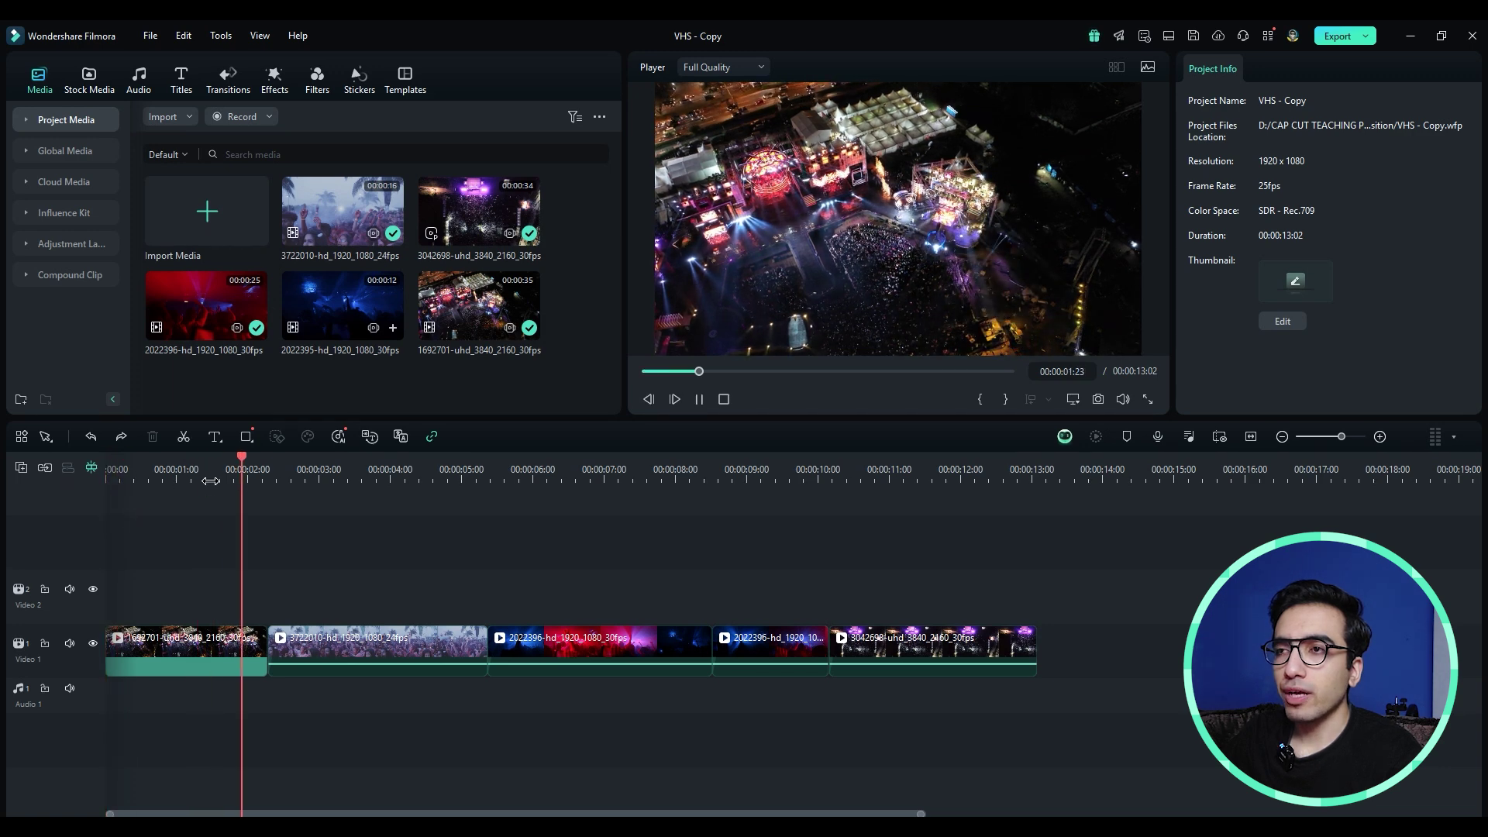
pyautogui.press('space')
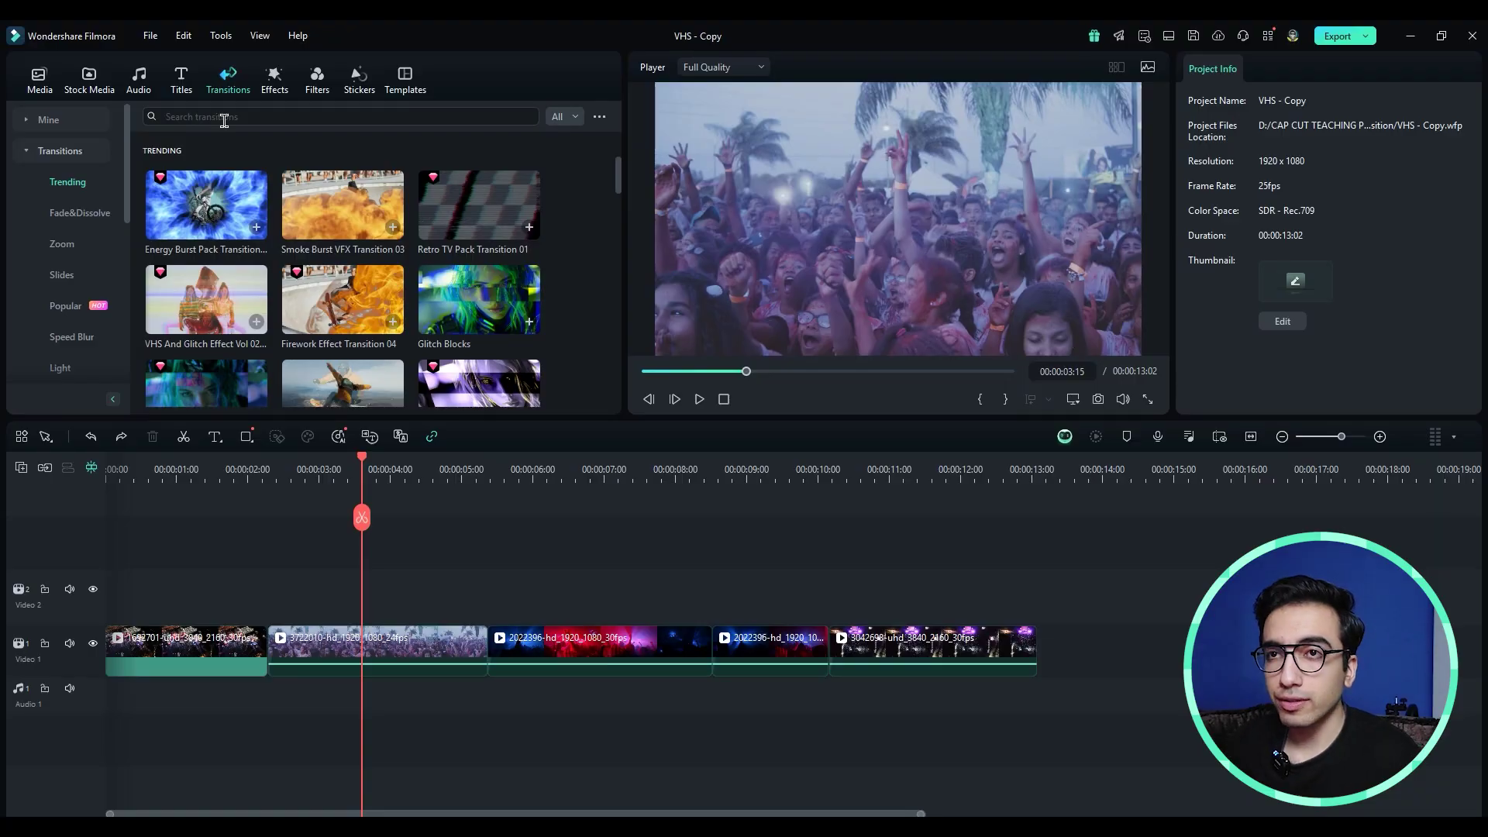
# Search transitions for 'vhs' and pick the static-noise VHS transition.
pyautogui.write('vhs')
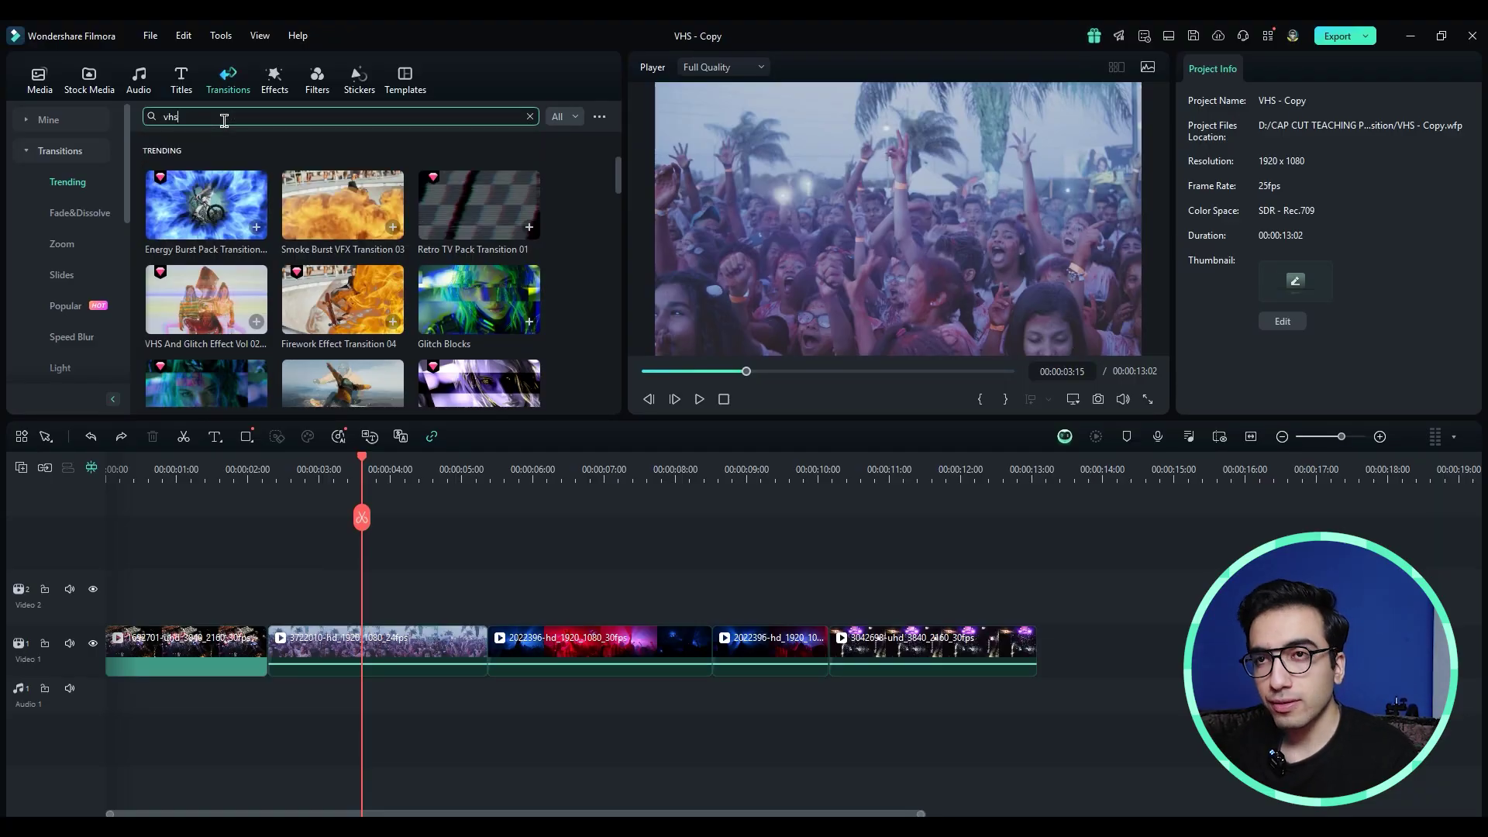
pyautogui.press('Return')
pyautogui.scroll(-4, 346, 218)
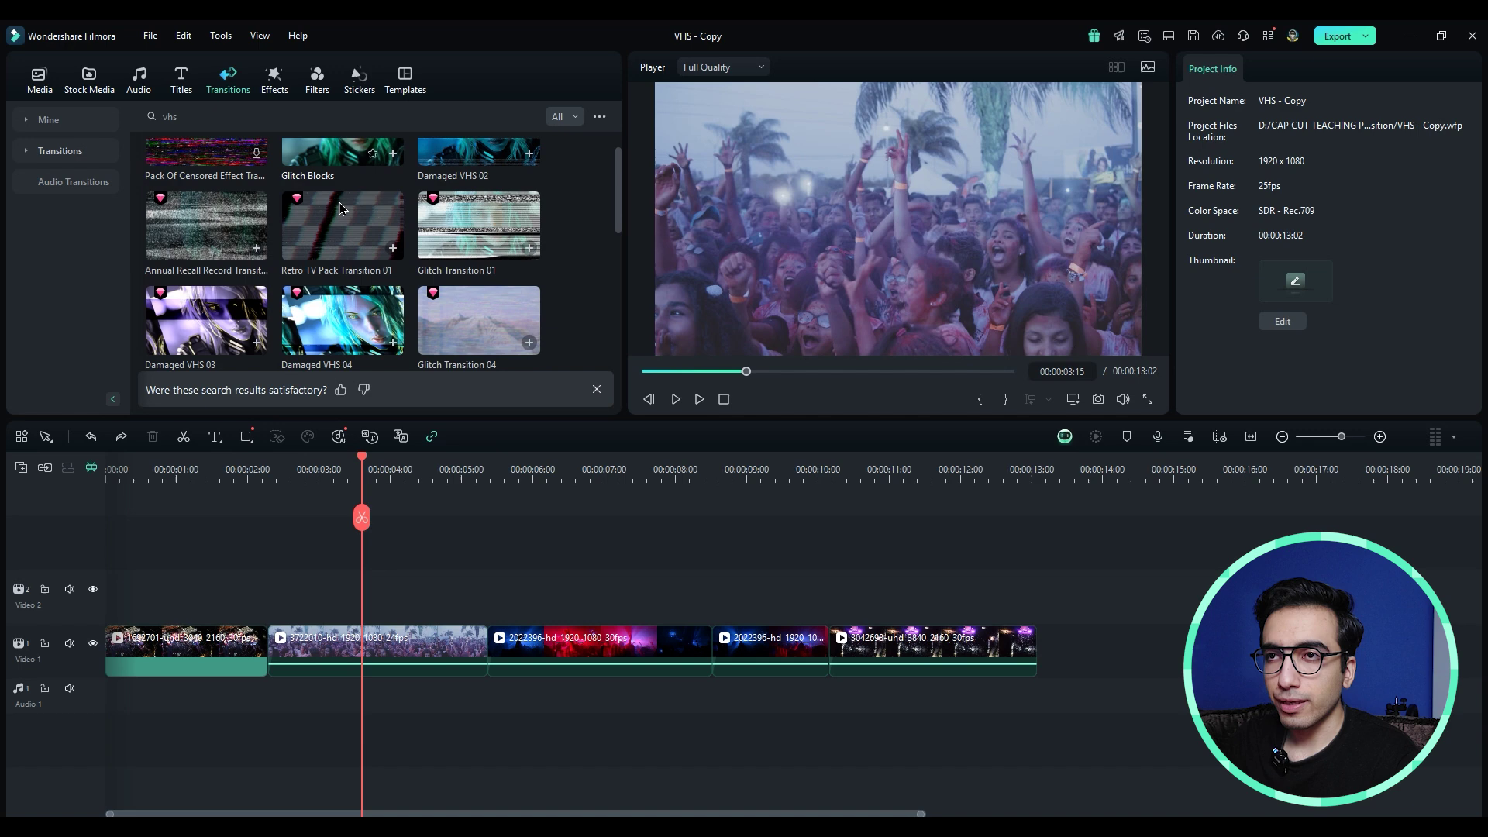
pyautogui.scroll(5, 347, 218)
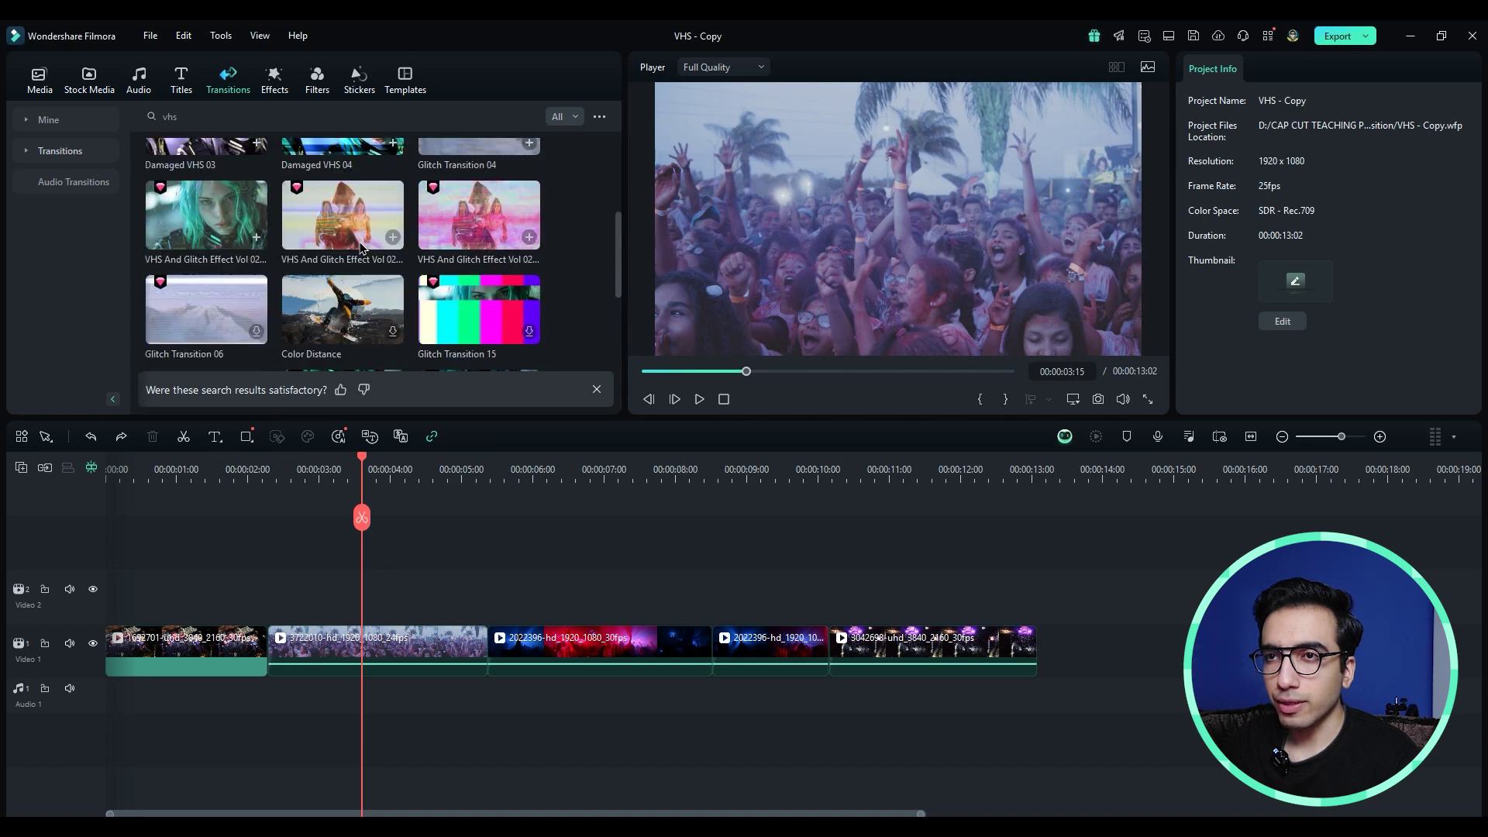
pyautogui.click(214, 273)
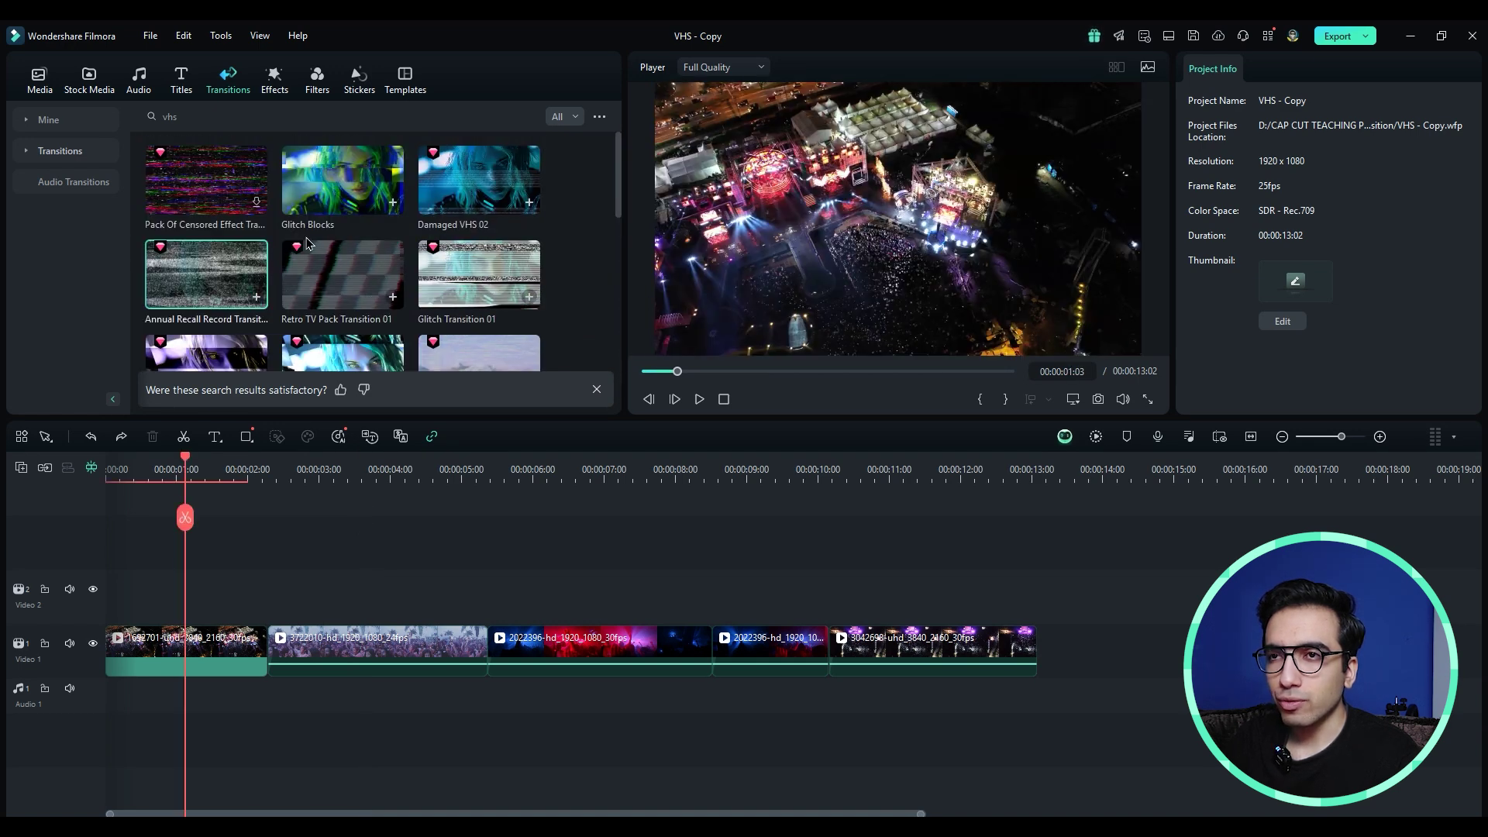
# Put the static VHS transition at the first clip's start, trim it under a second, and review it.
pyautogui.moveTo(252, 295); pyautogui.dragTo(111, 657)
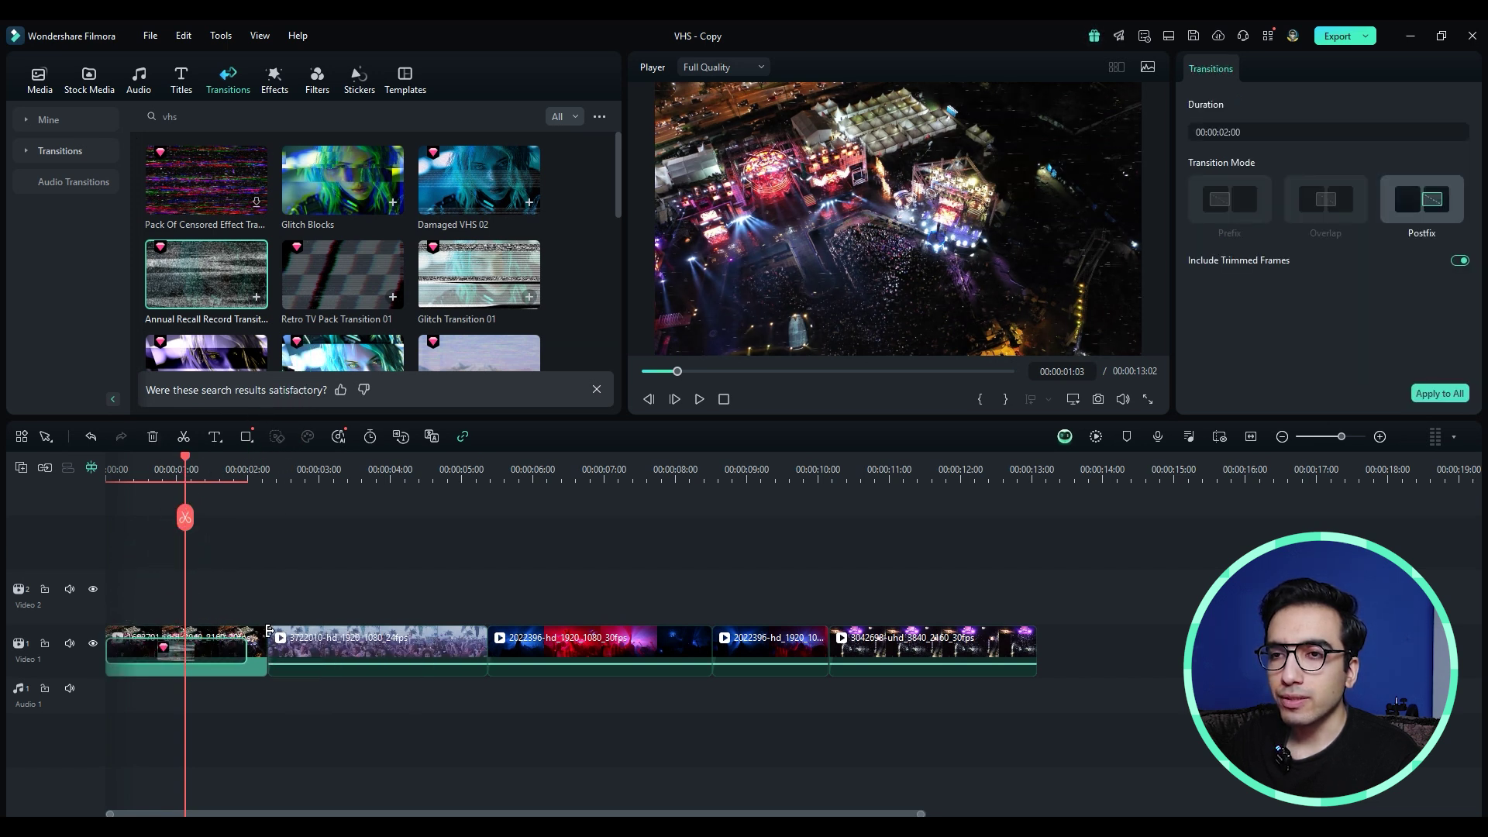
pyautogui.moveTo(242, 643); pyautogui.dragTo(172, 644)
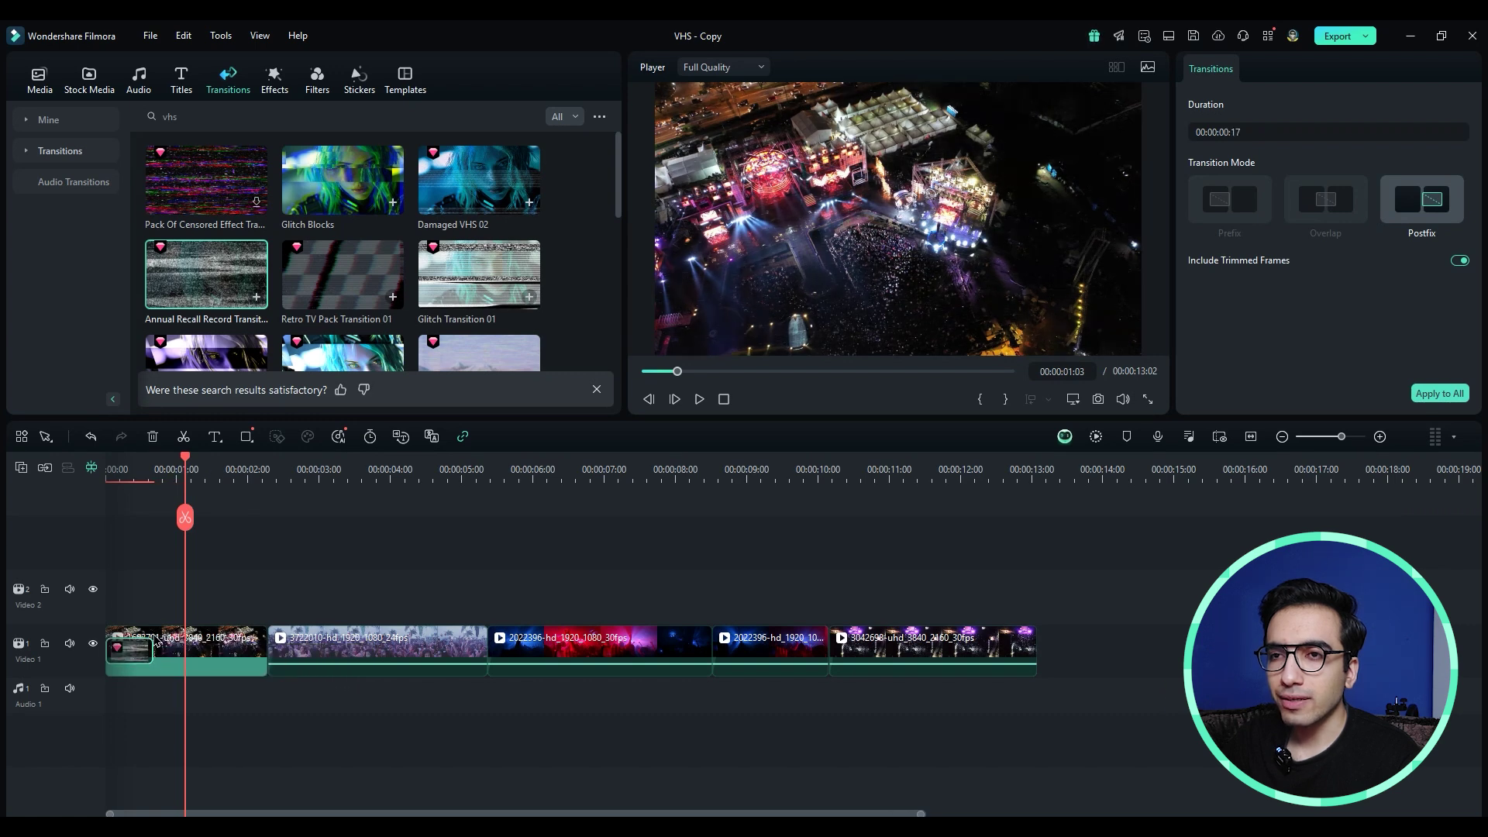
pyautogui.moveTo(172, 464); pyautogui.dragTo(222, 463)
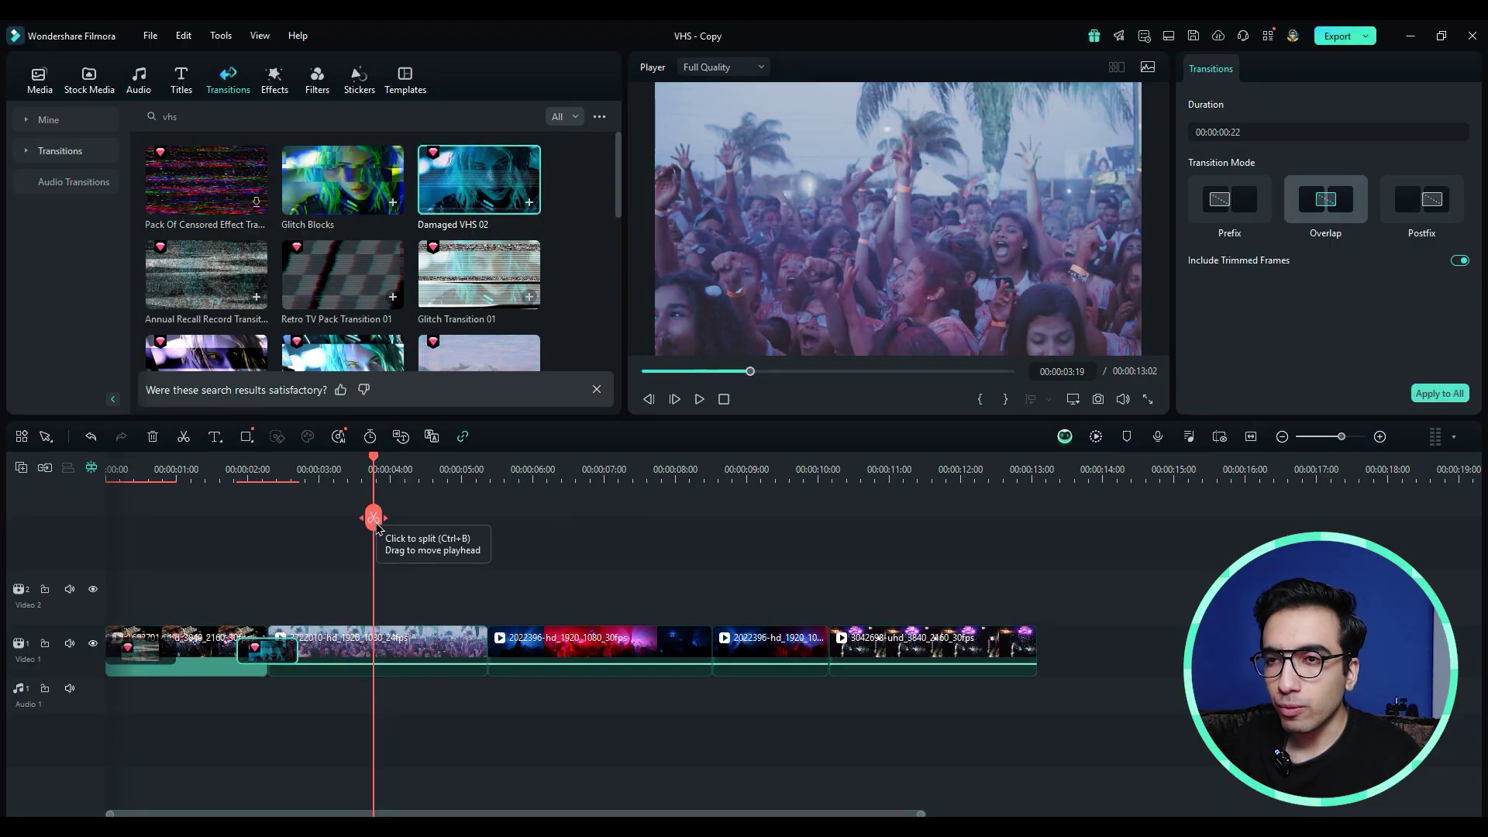
# Split the second concert clip at 3 seconds 19 frames and add a 14-frame VHS transition there.
pyautogui.click(374, 518)
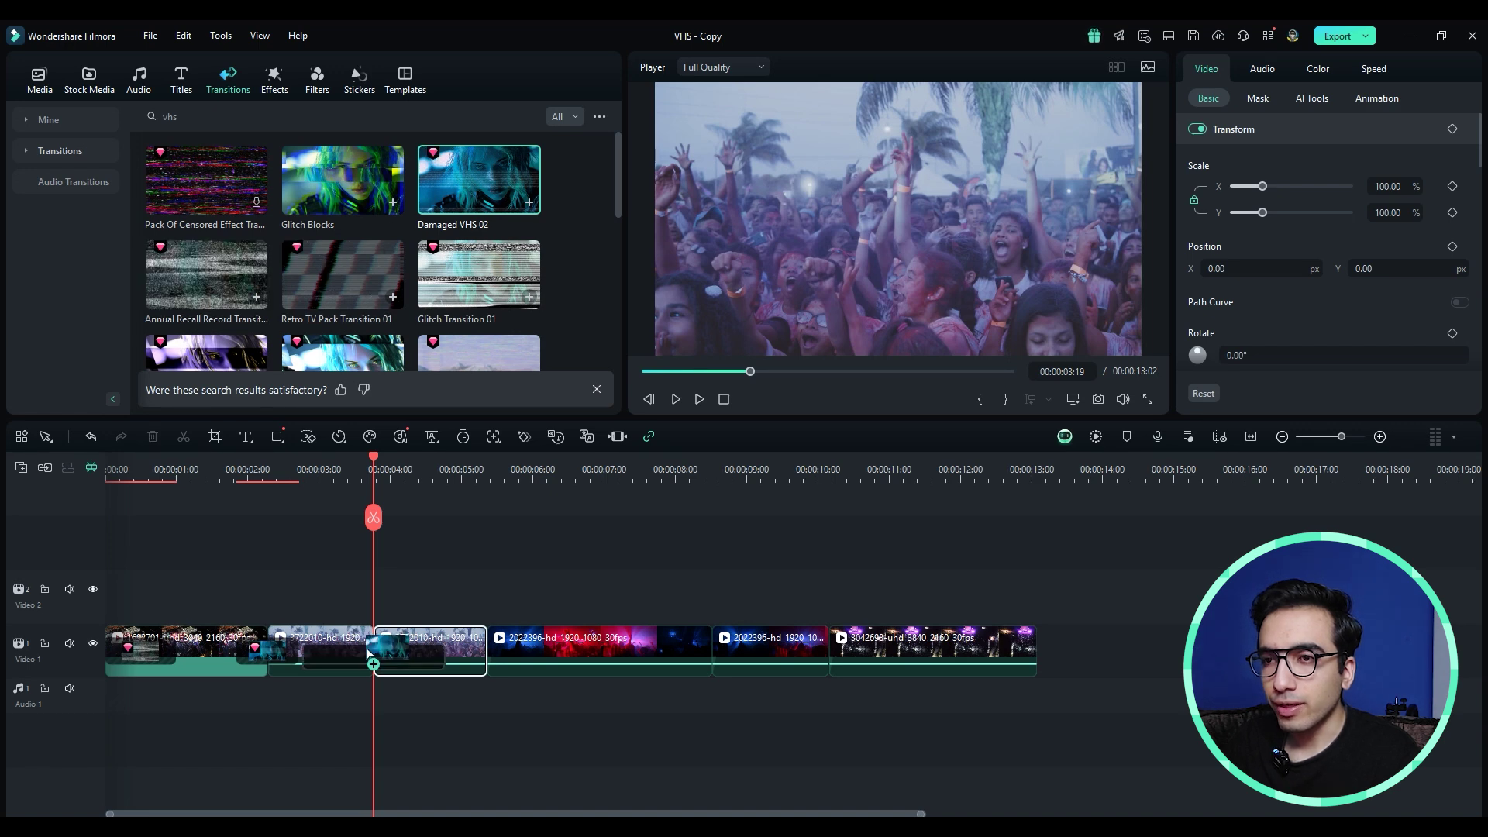
pyautogui.moveTo(369, 653); pyautogui.dragTo(370, 655)
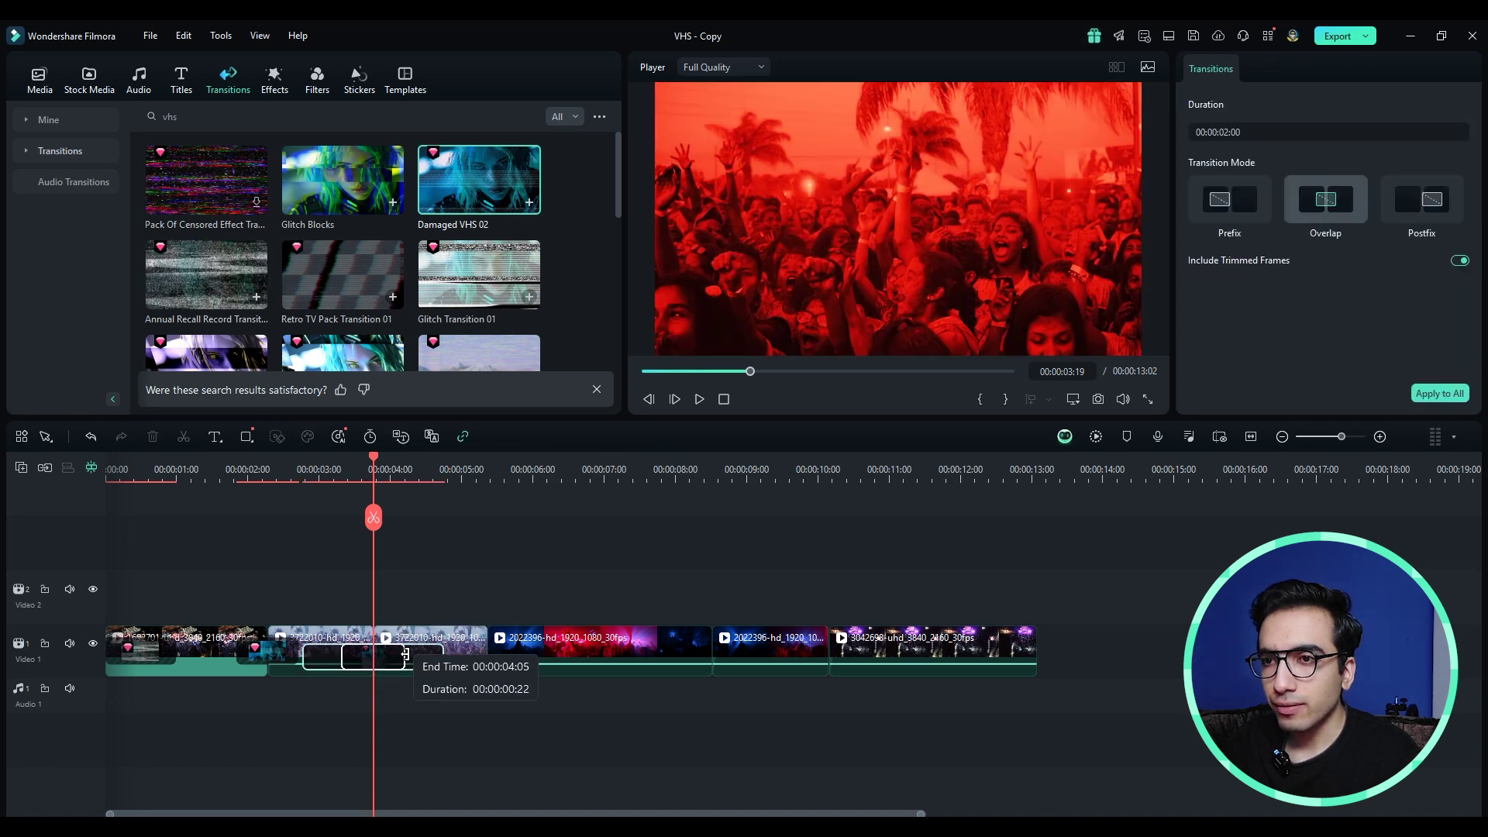
pyautogui.moveTo(404, 653); pyautogui.dragTo(405, 653)
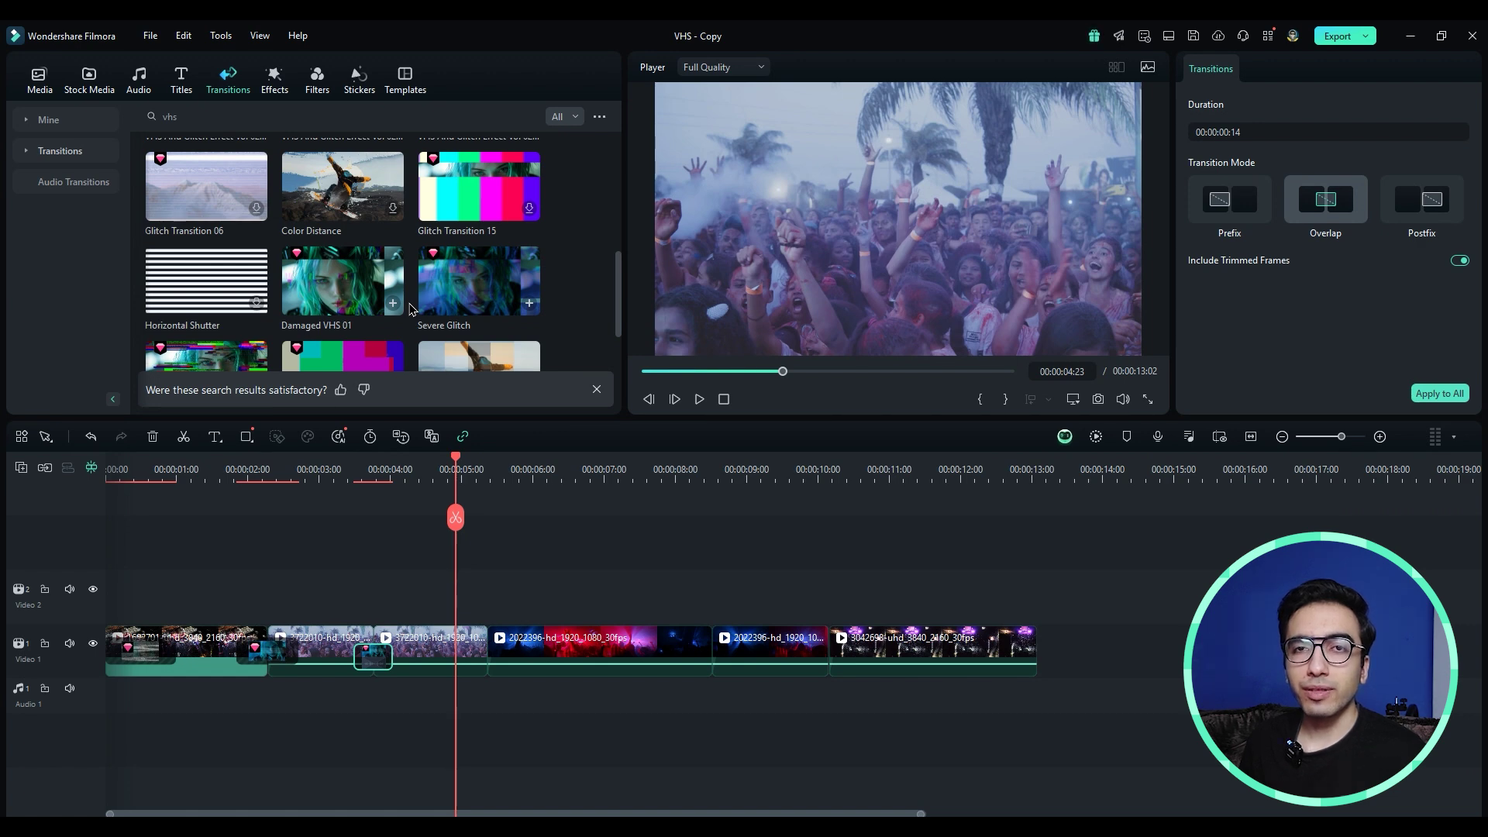
# Add VHS glitch transitions at the next two clip boundaries.
pyautogui.click(393, 303)
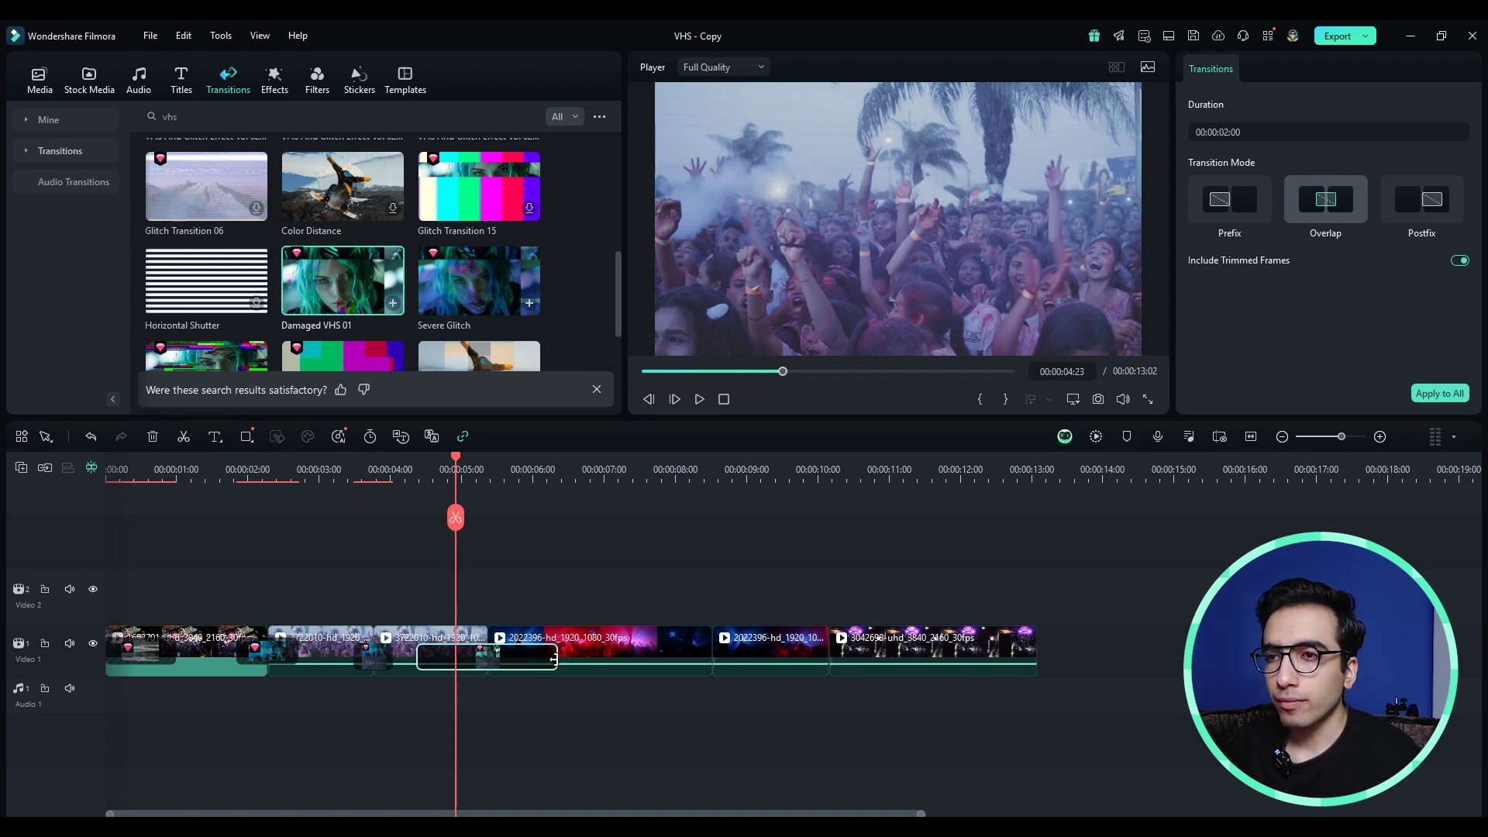
pyautogui.scroll(3, 304, 329)
pyautogui.click(256, 270)
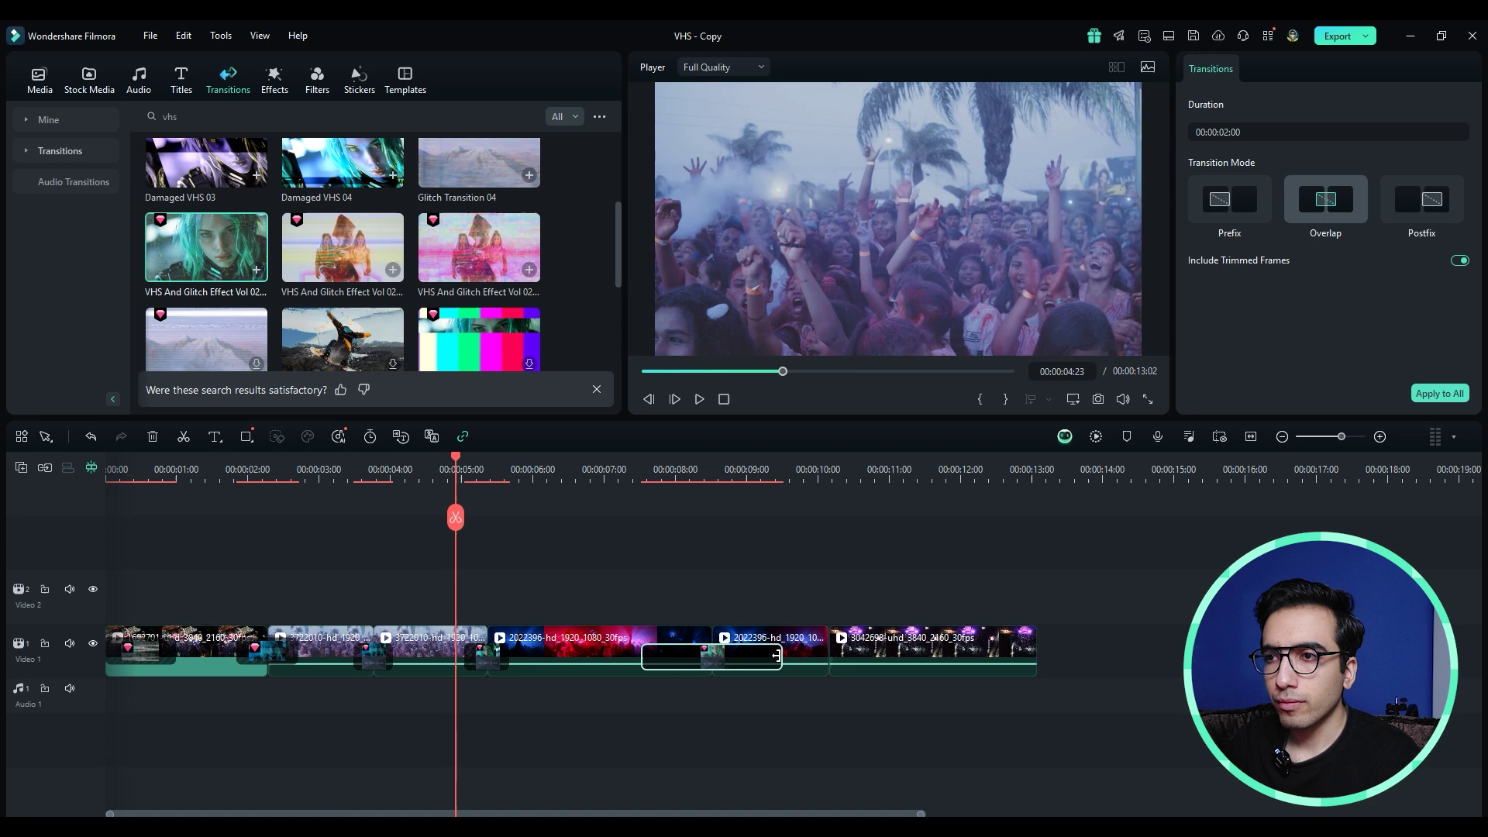
pyautogui.scroll(3, 387, 347)
pyautogui.moveTo(206, 162); pyautogui.dragTo(828, 654)
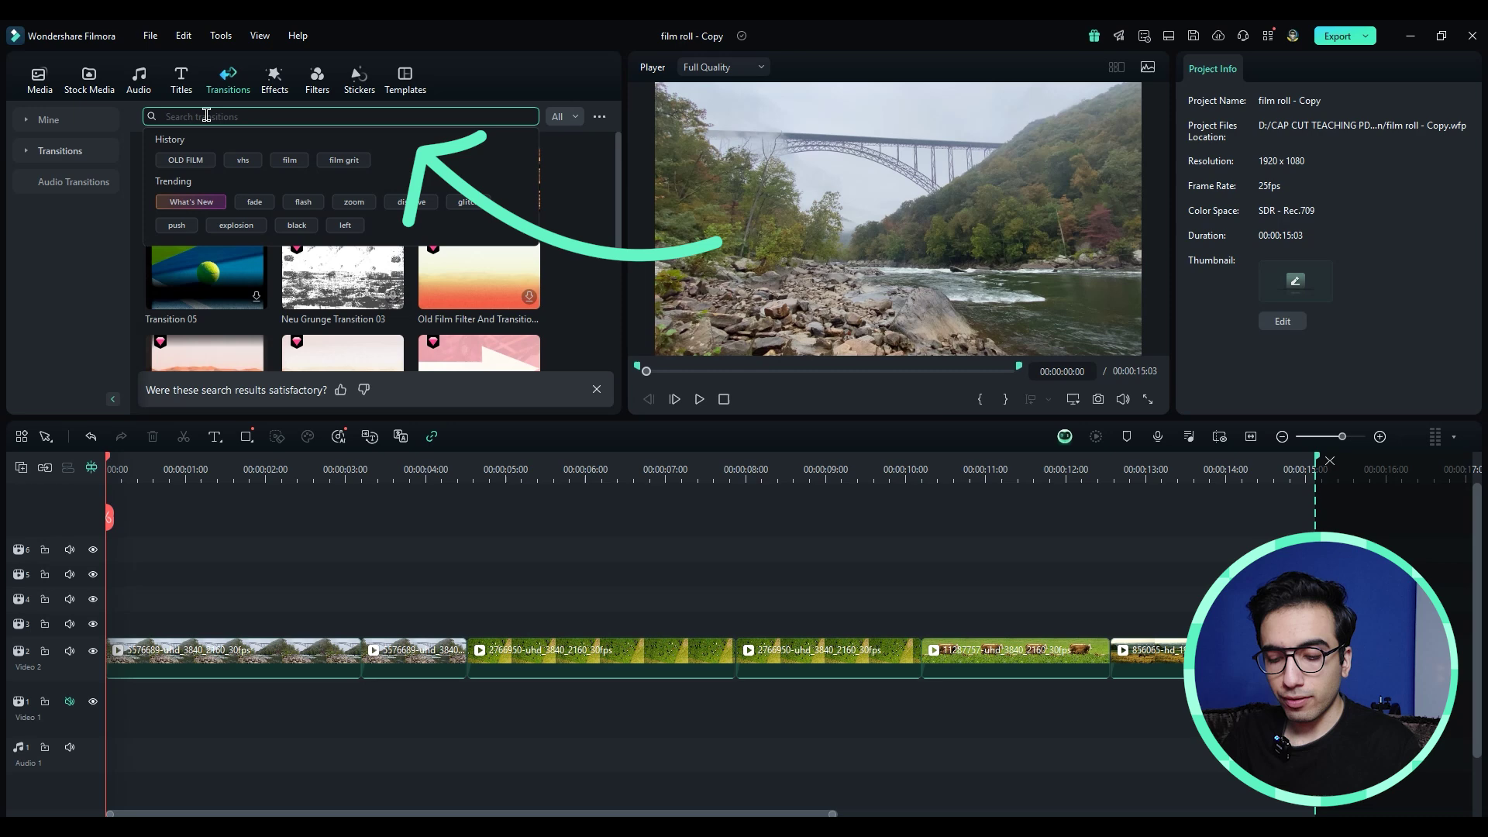
# Search the transitions for 'FILM', preview Film Grit 1, and add it between the footage clips.
pyautogui.write('FILM')
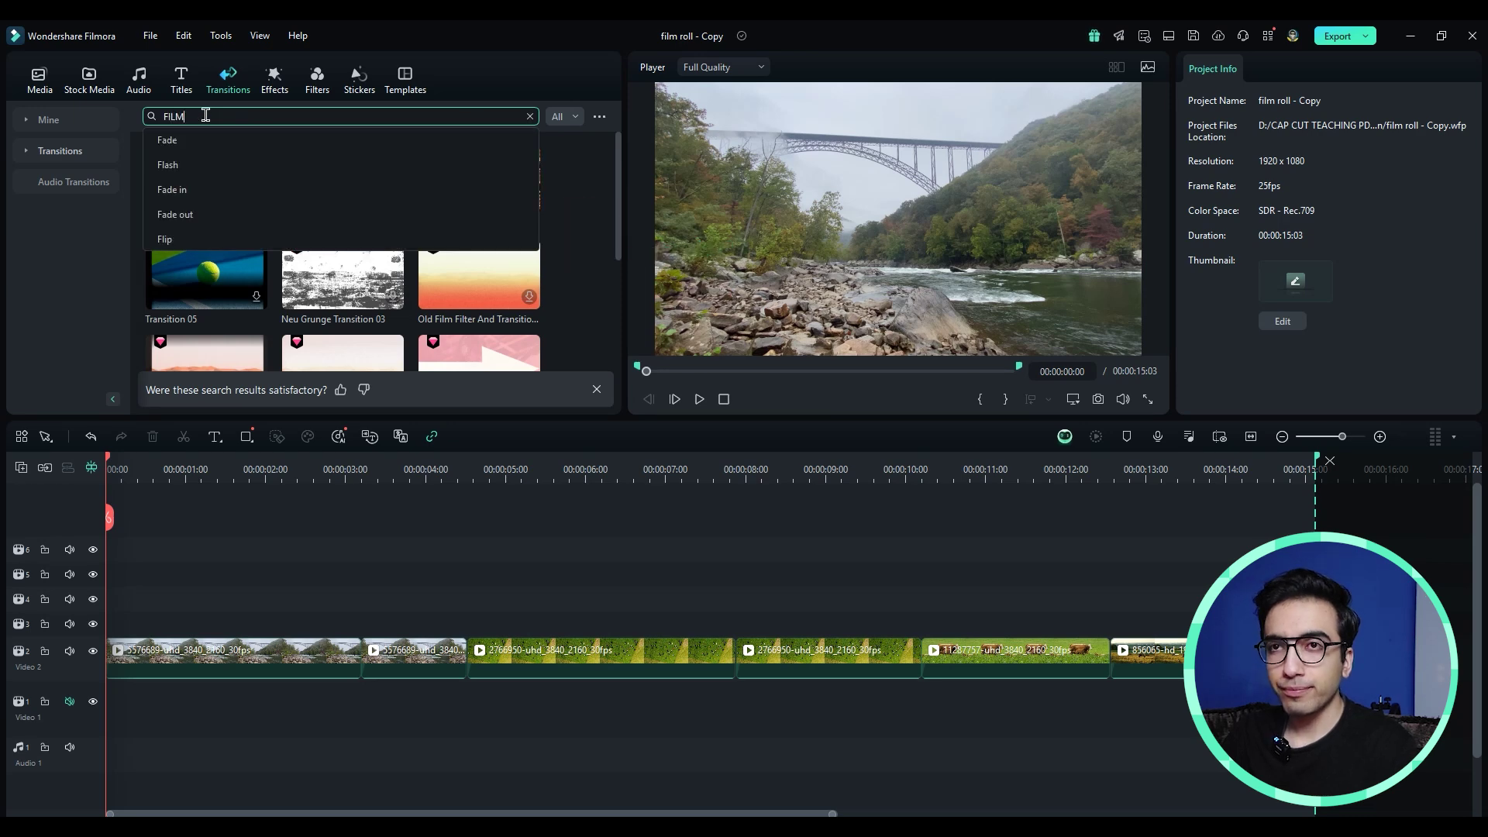
pyautogui.press('Return')
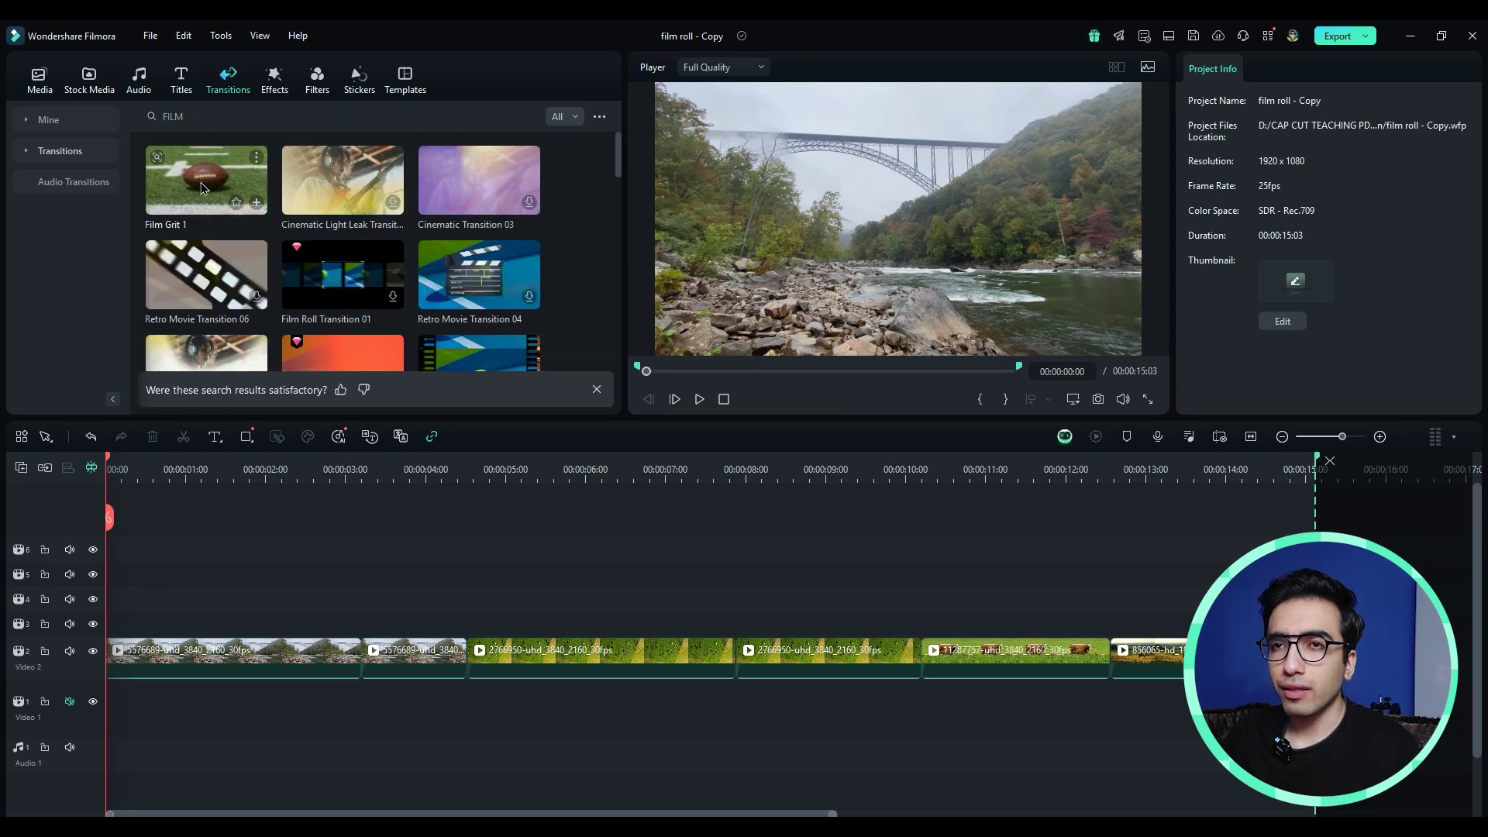
pyautogui.click(203, 187)
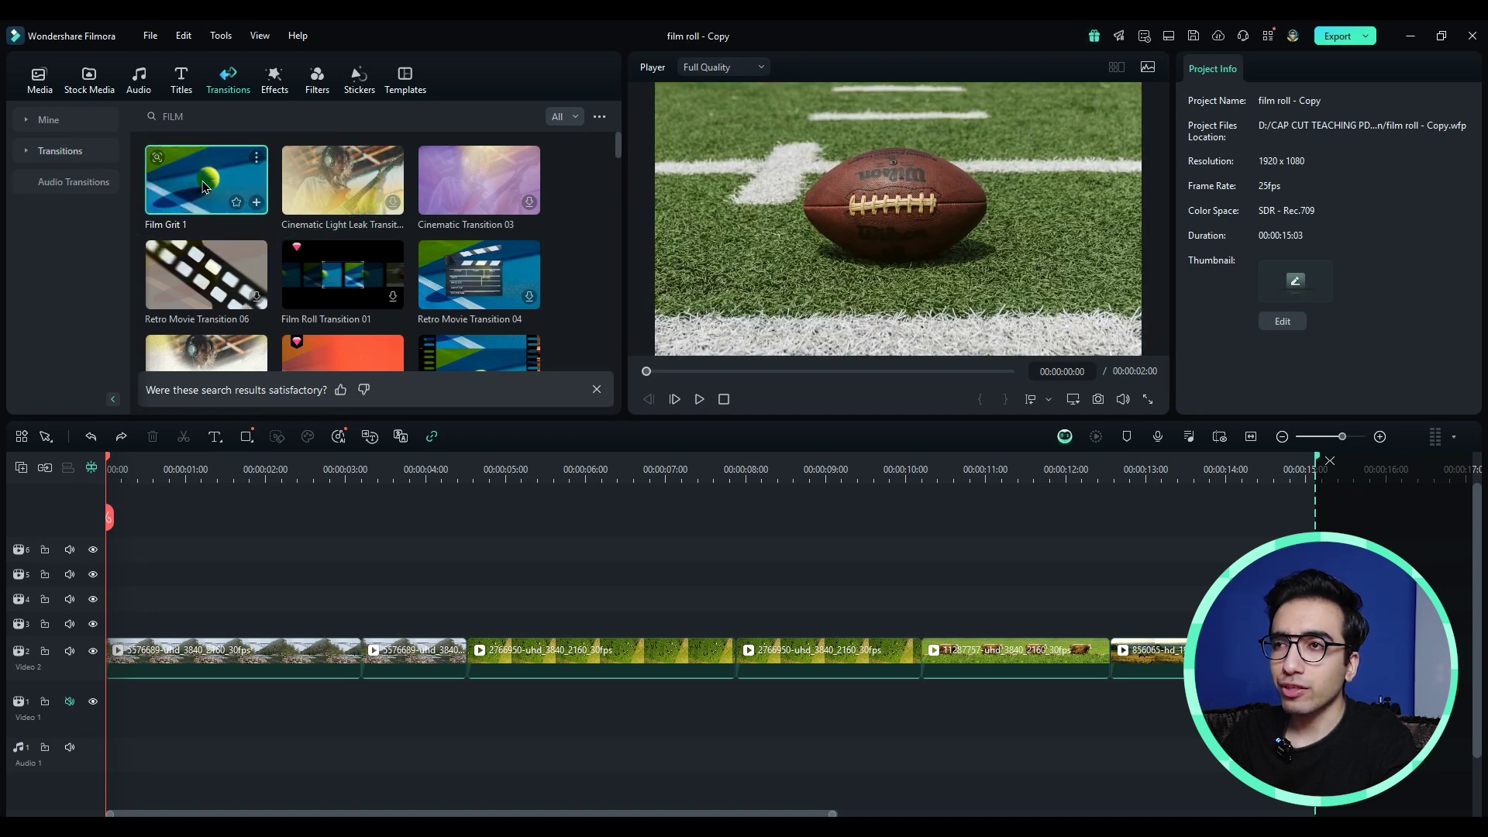
pyautogui.click(257, 202)
pyautogui.scroll(-5, 318, 320)
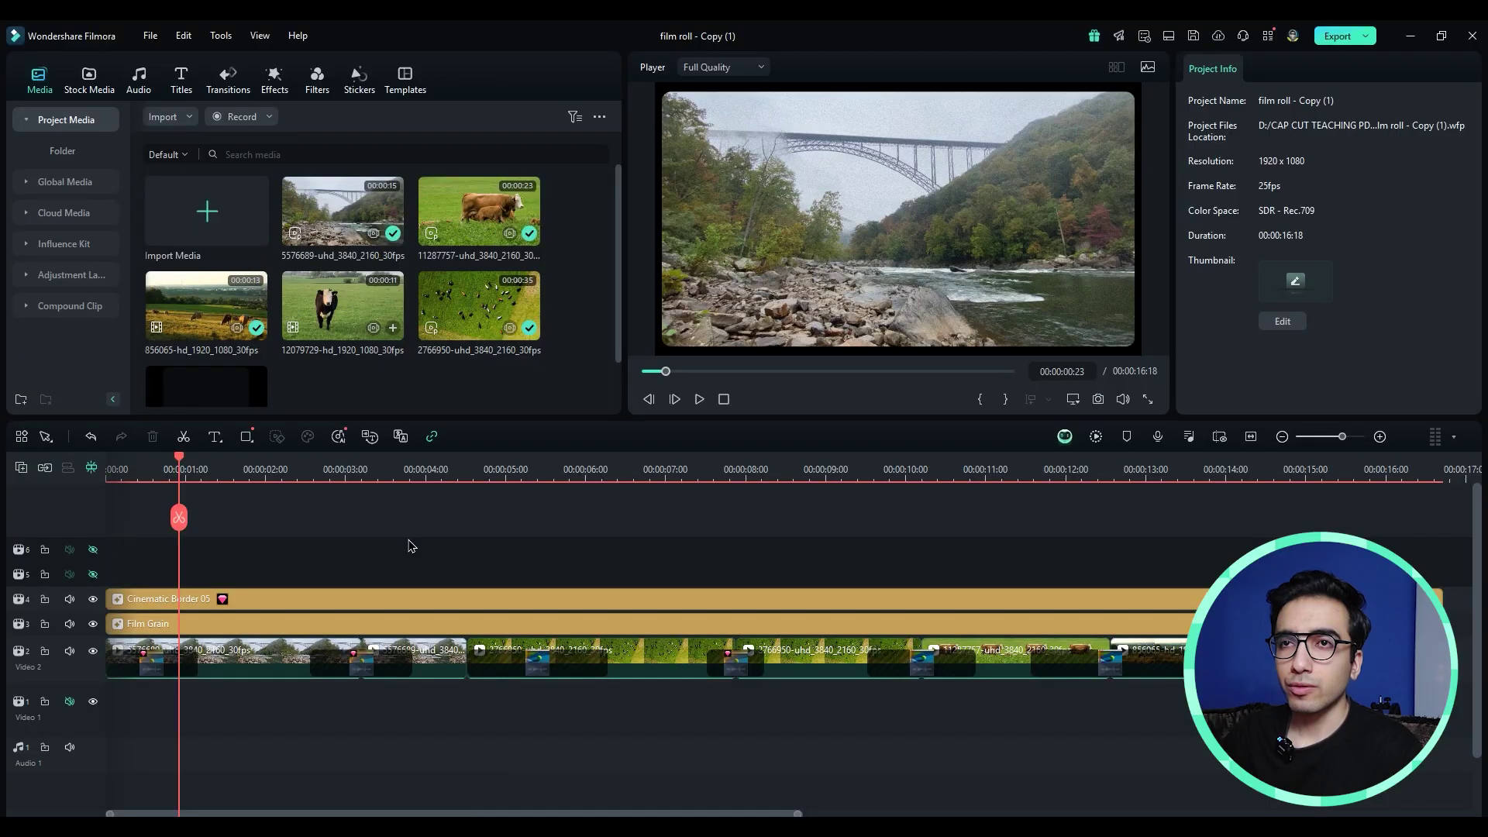
# Place Old Film Title 01 at the start of Video 1 and shift the footage and overlays after it.
pyautogui.click(182, 83)
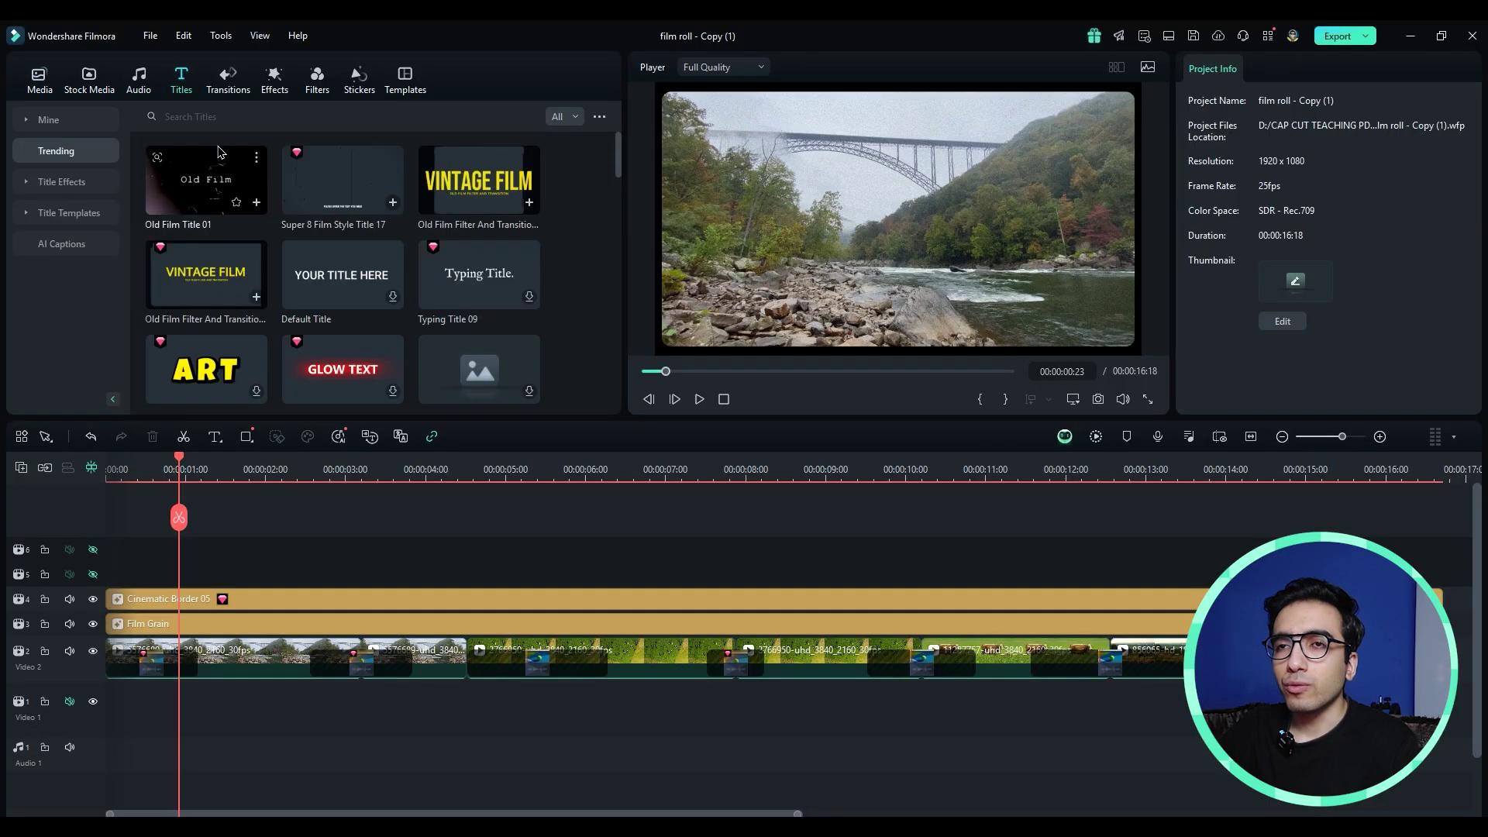
pyautogui.moveTo(197, 206); pyautogui.dragTo(96, 707)
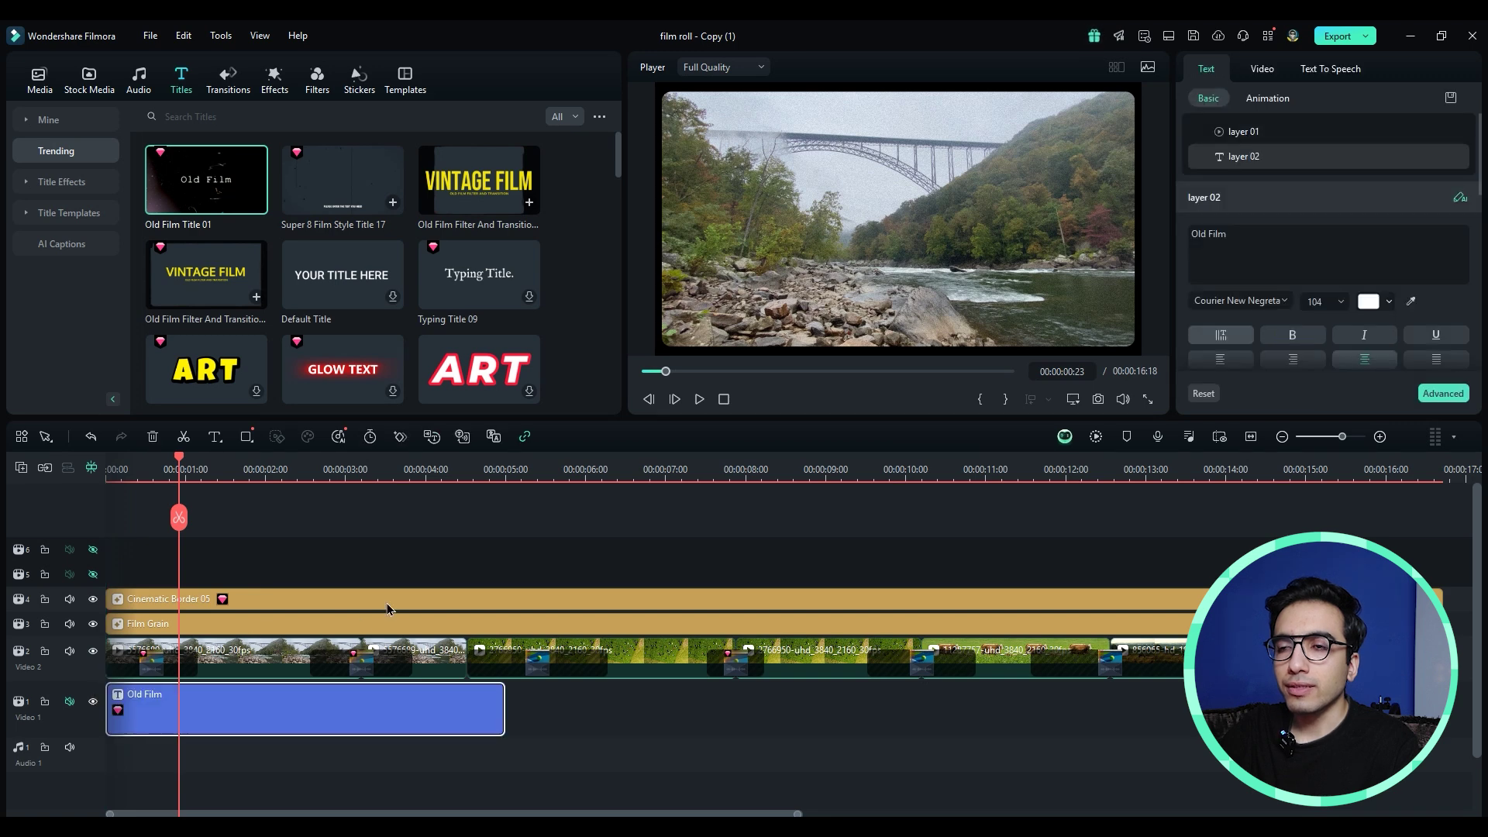
pyautogui.moveTo(627, 531); pyautogui.dragTo(638, 720)
pyautogui.click(638, 720)
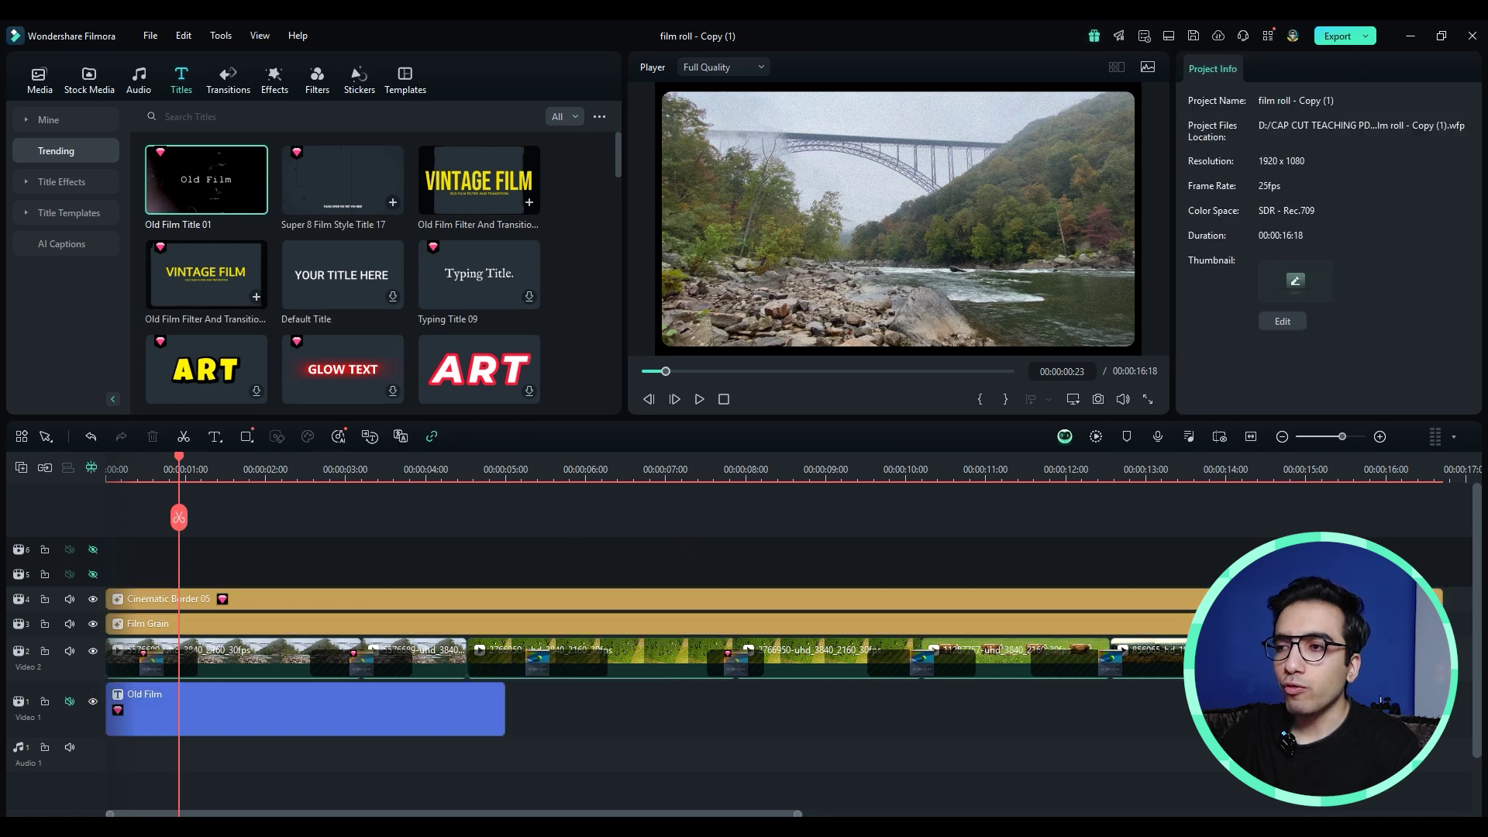
pyautogui.moveTo(1270, 541); pyautogui.dragTo(144, 659)
pyautogui.moveTo(232, 651); pyautogui.dragTo(599, 653)
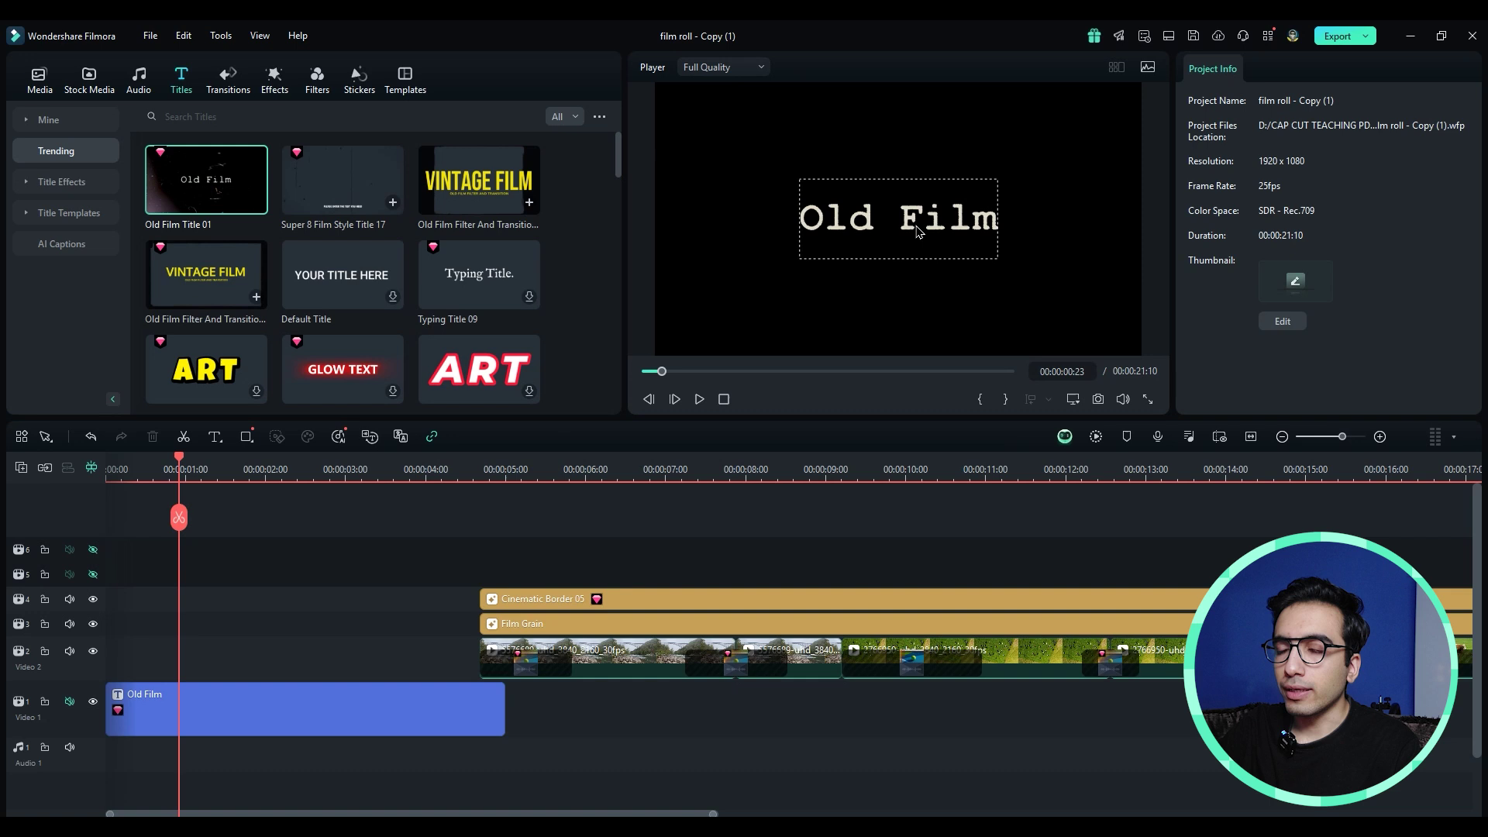
# Set the title text to 'The Cow', trim it to about one second, and slide the clips back.
pyautogui.click(203, 713)
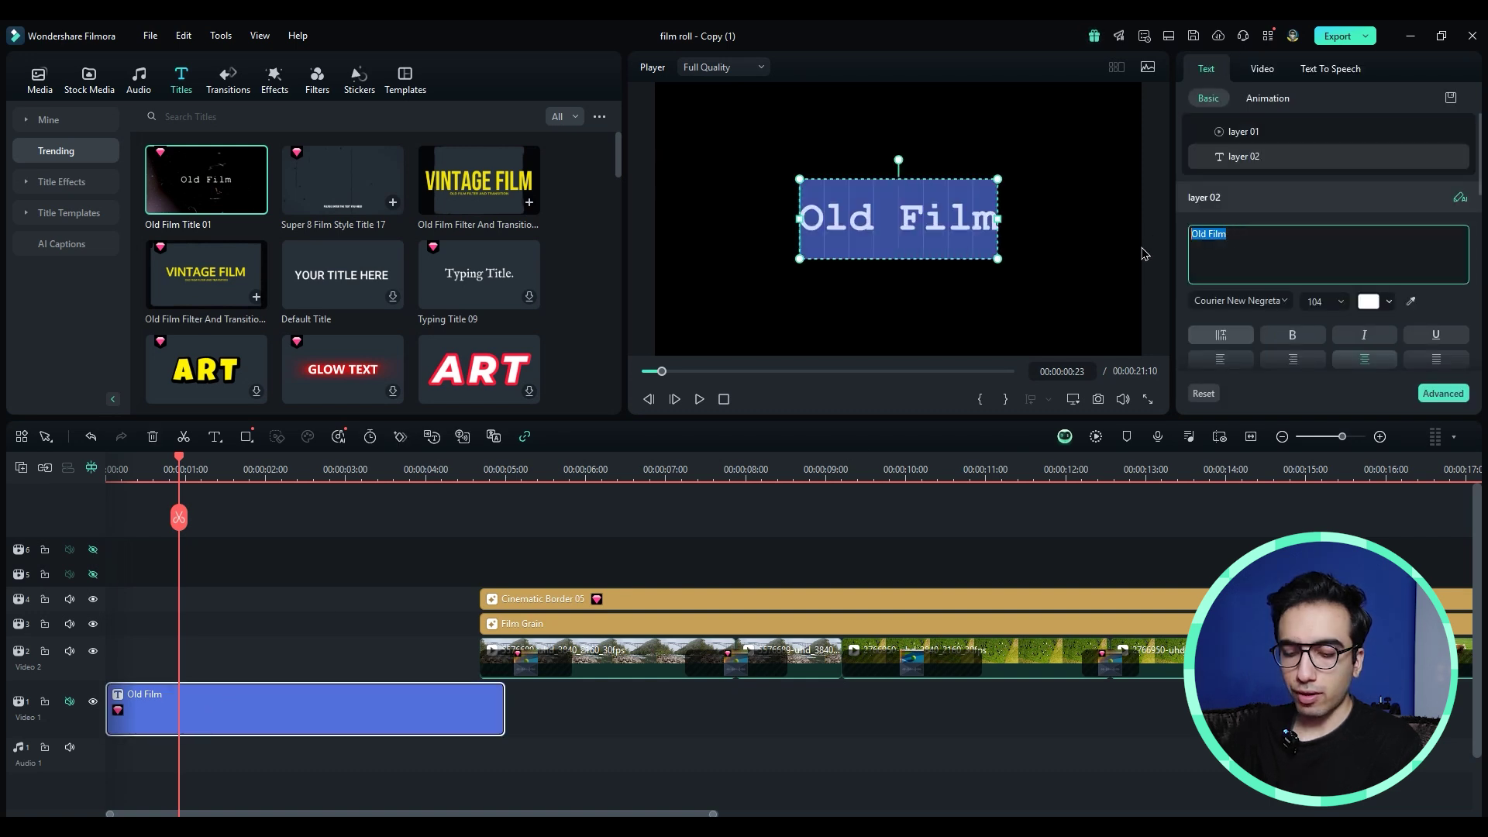
pyautogui.write('The Cows')
pyautogui.click(145, 470)
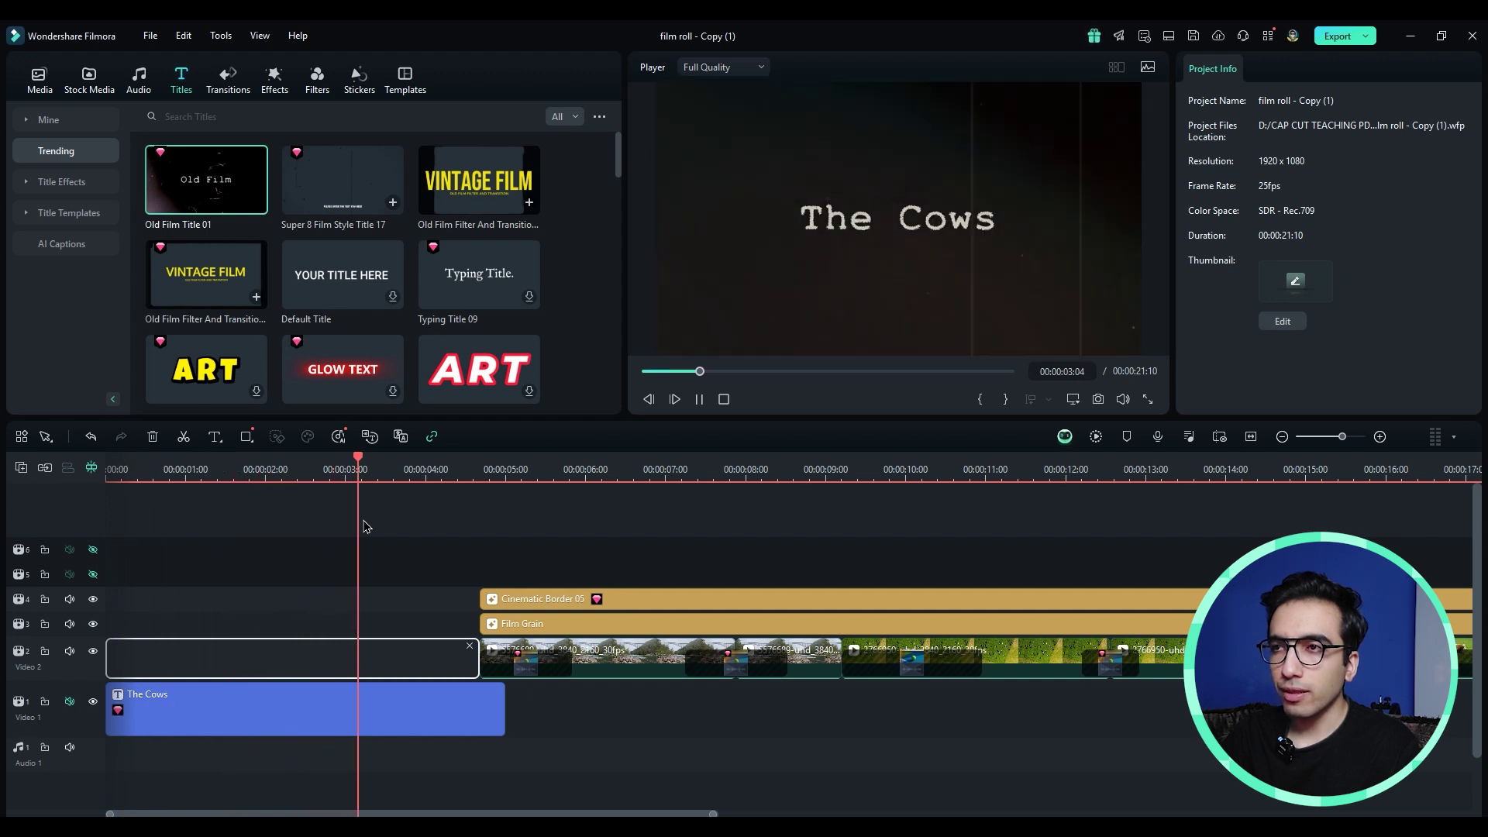
pyautogui.hotkey('ctrl', 'z')
pyautogui.moveTo(547, 707); pyautogui.dragTo(206, 707)
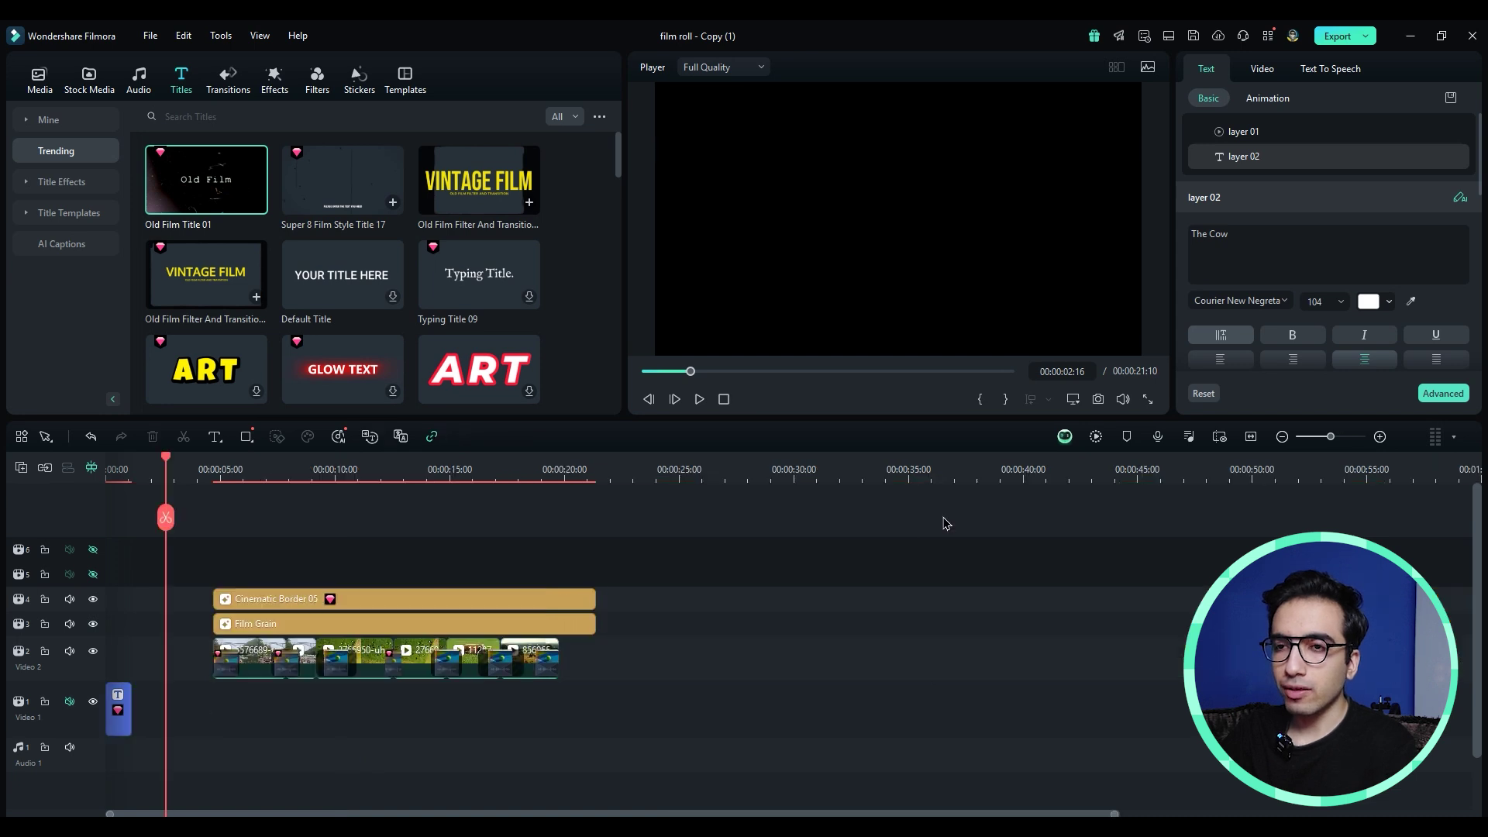
pyautogui.moveTo(943, 523); pyautogui.dragTo(161, 715)
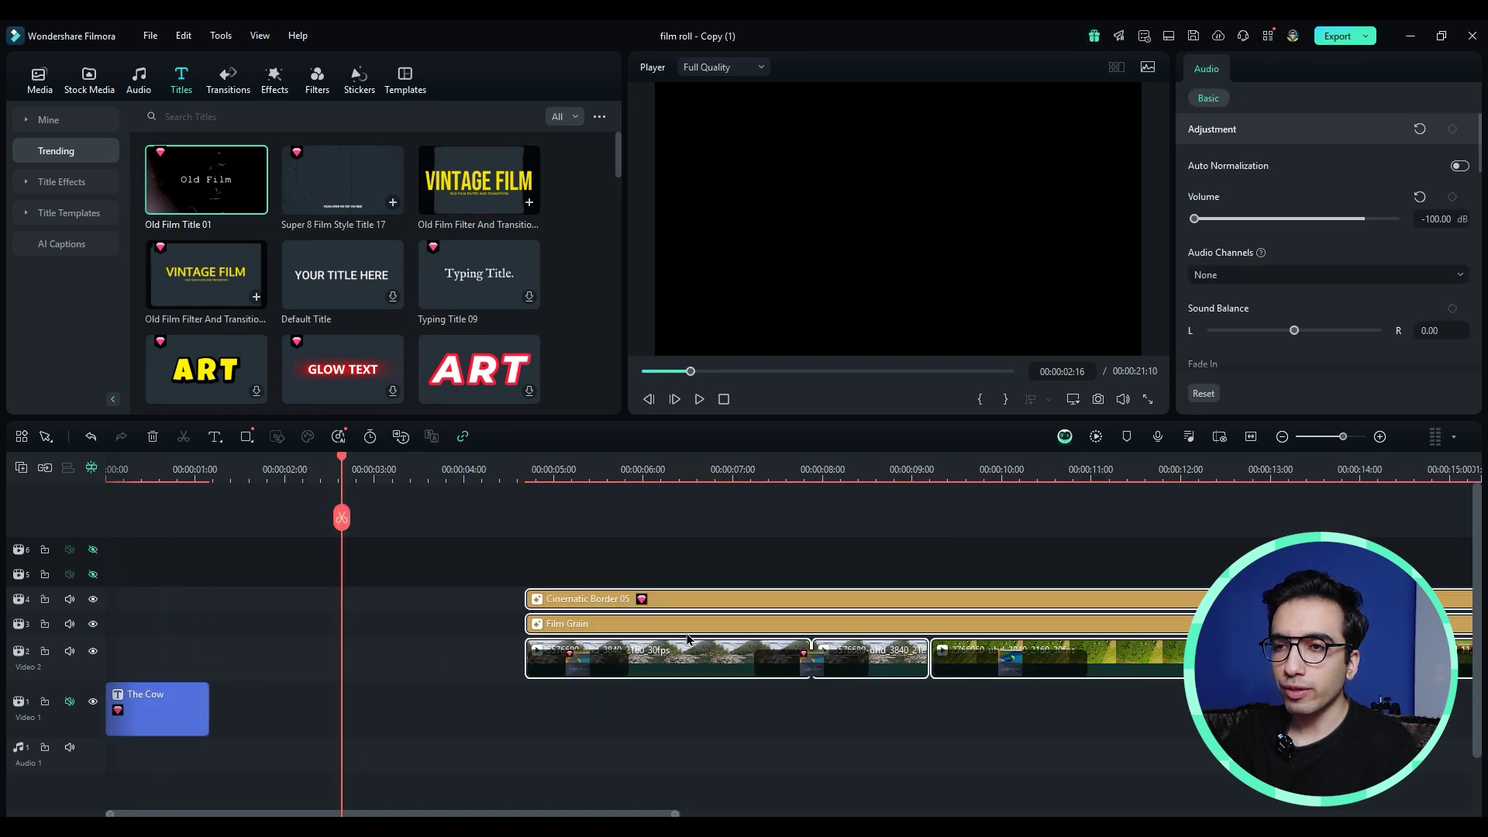
pyautogui.moveTo(688, 638); pyautogui.dragTo(315, 638)
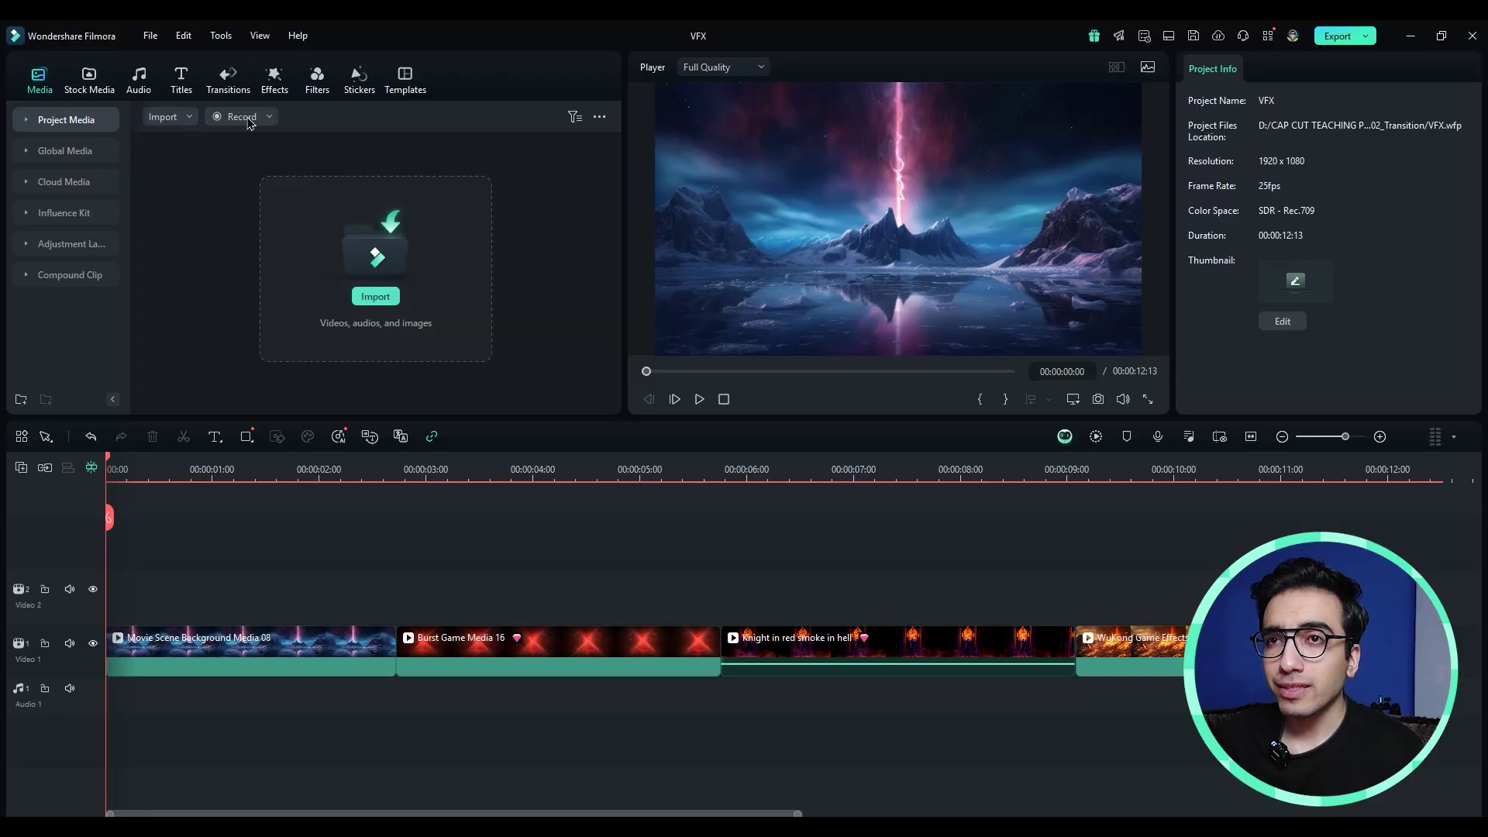
# Show the VFX transitions category, browse its thumbnails, and play the timeline preview.
pyautogui.click(237, 86)
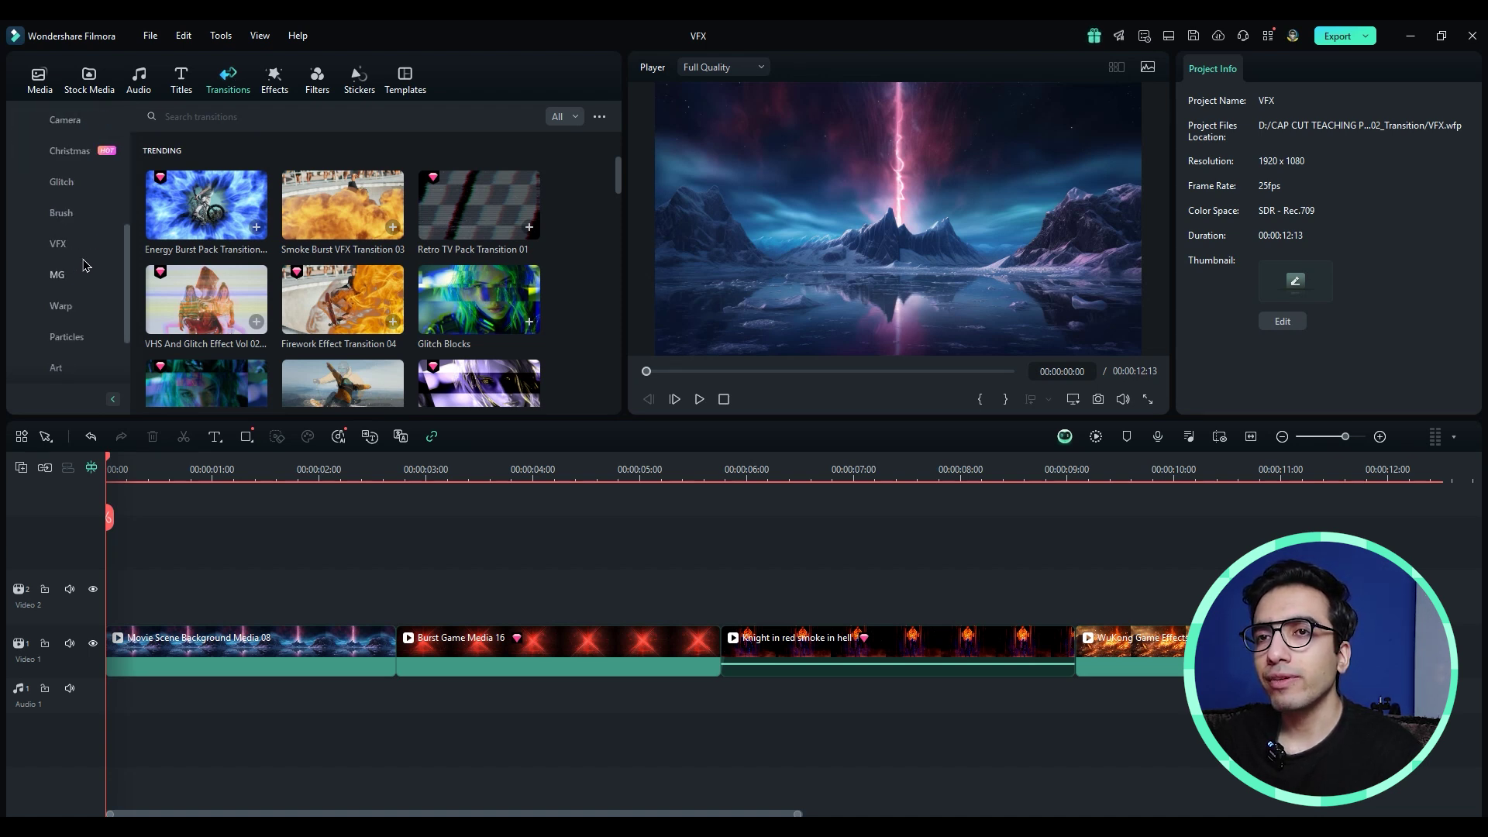
pyautogui.click(58, 246)
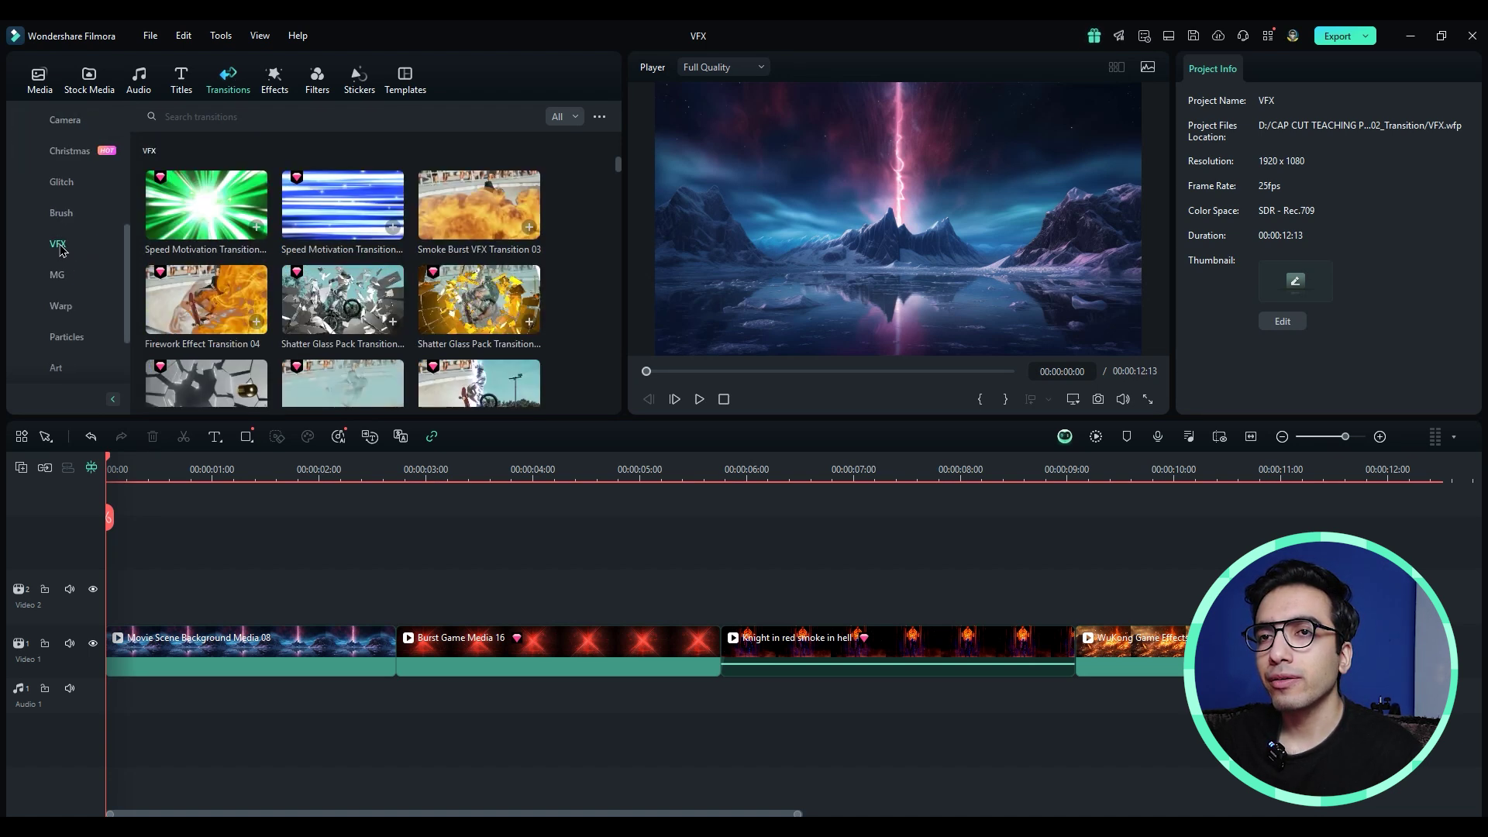
pyautogui.scroll(-6, 325, 271)
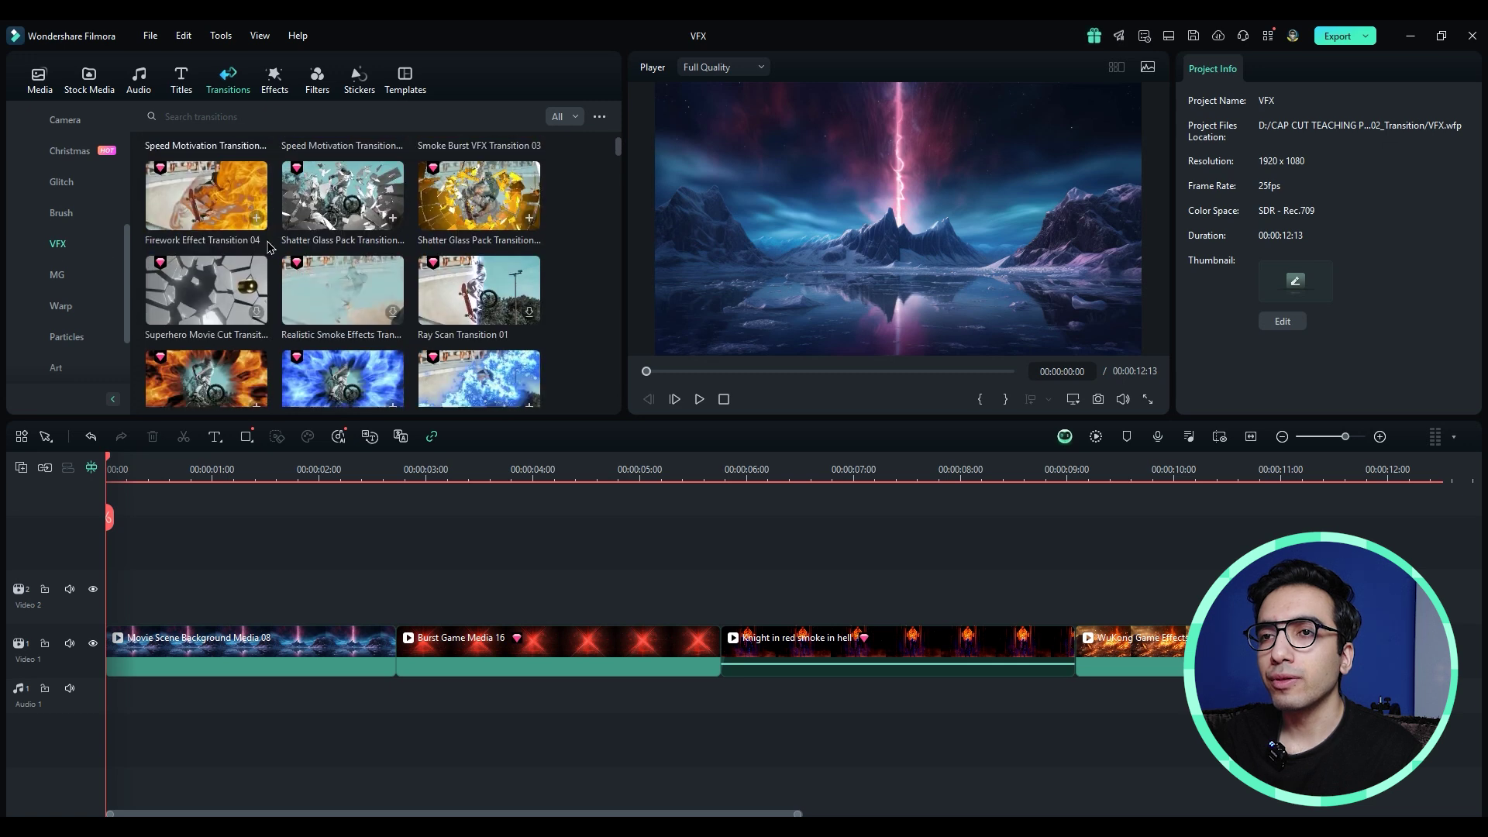
pyautogui.scroll(2, 369, 283)
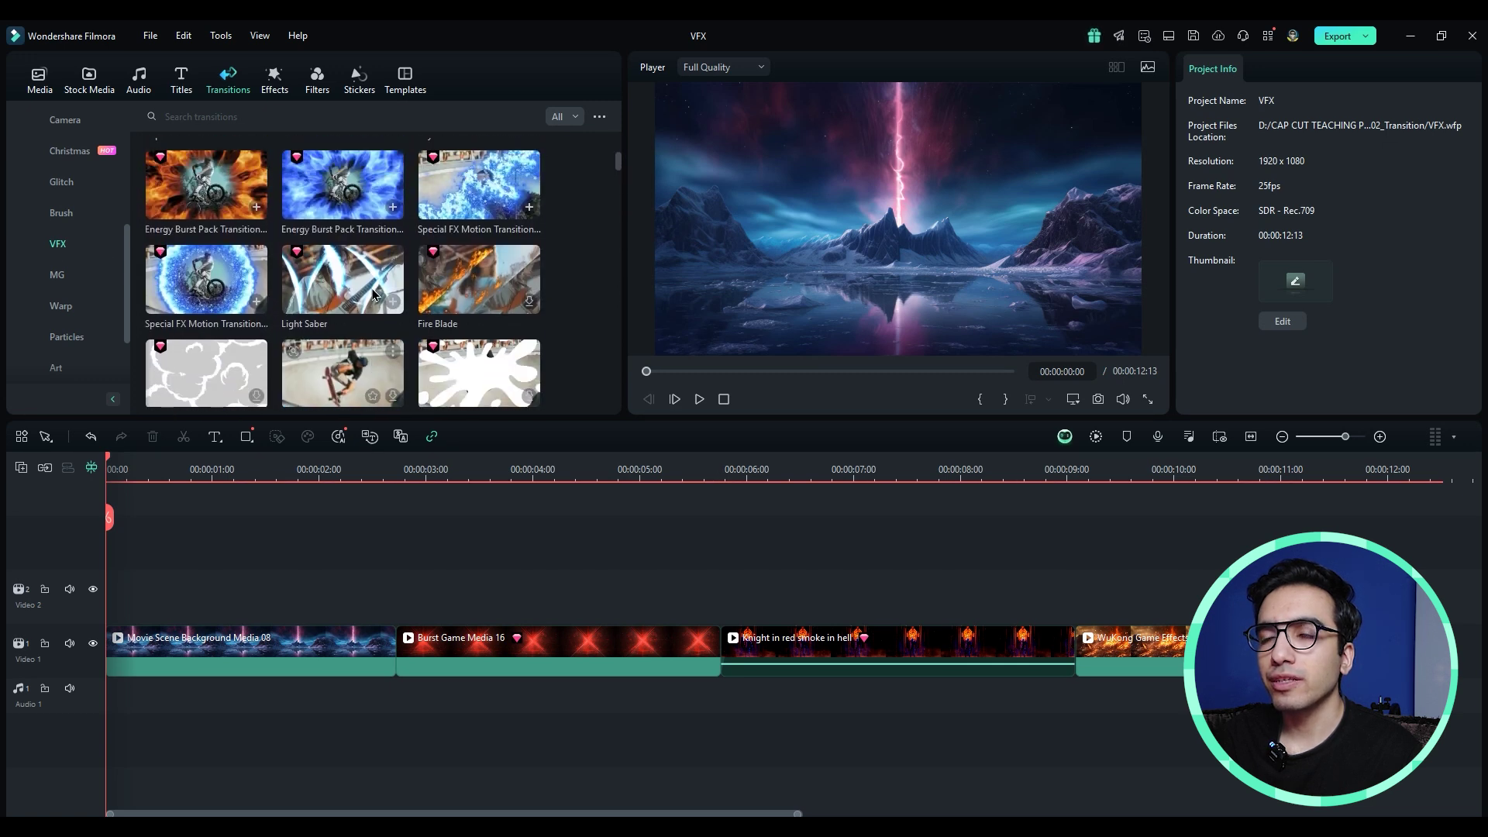
pyautogui.press('space')
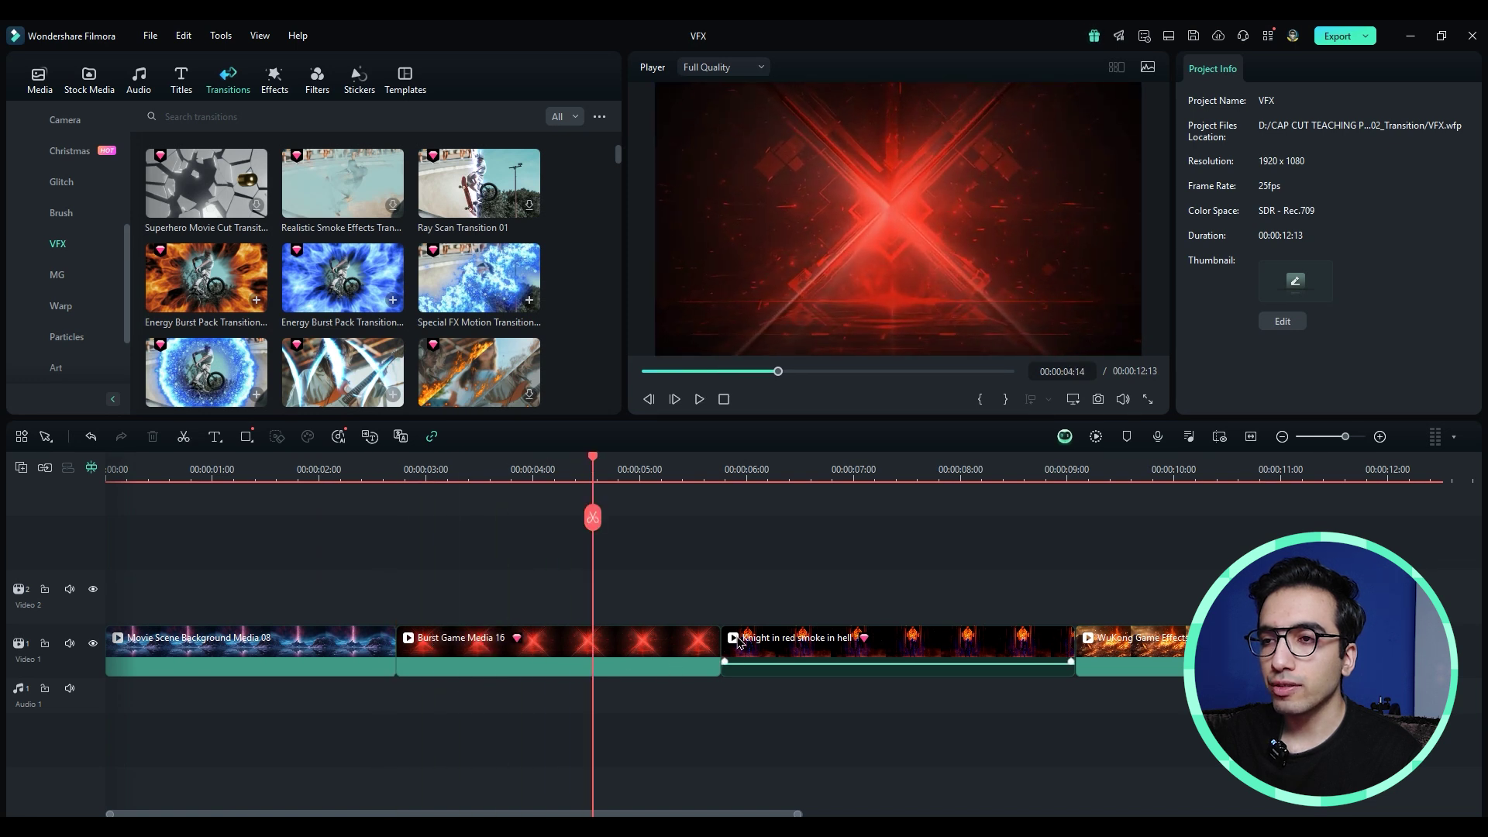
pyautogui.click(109, 87)
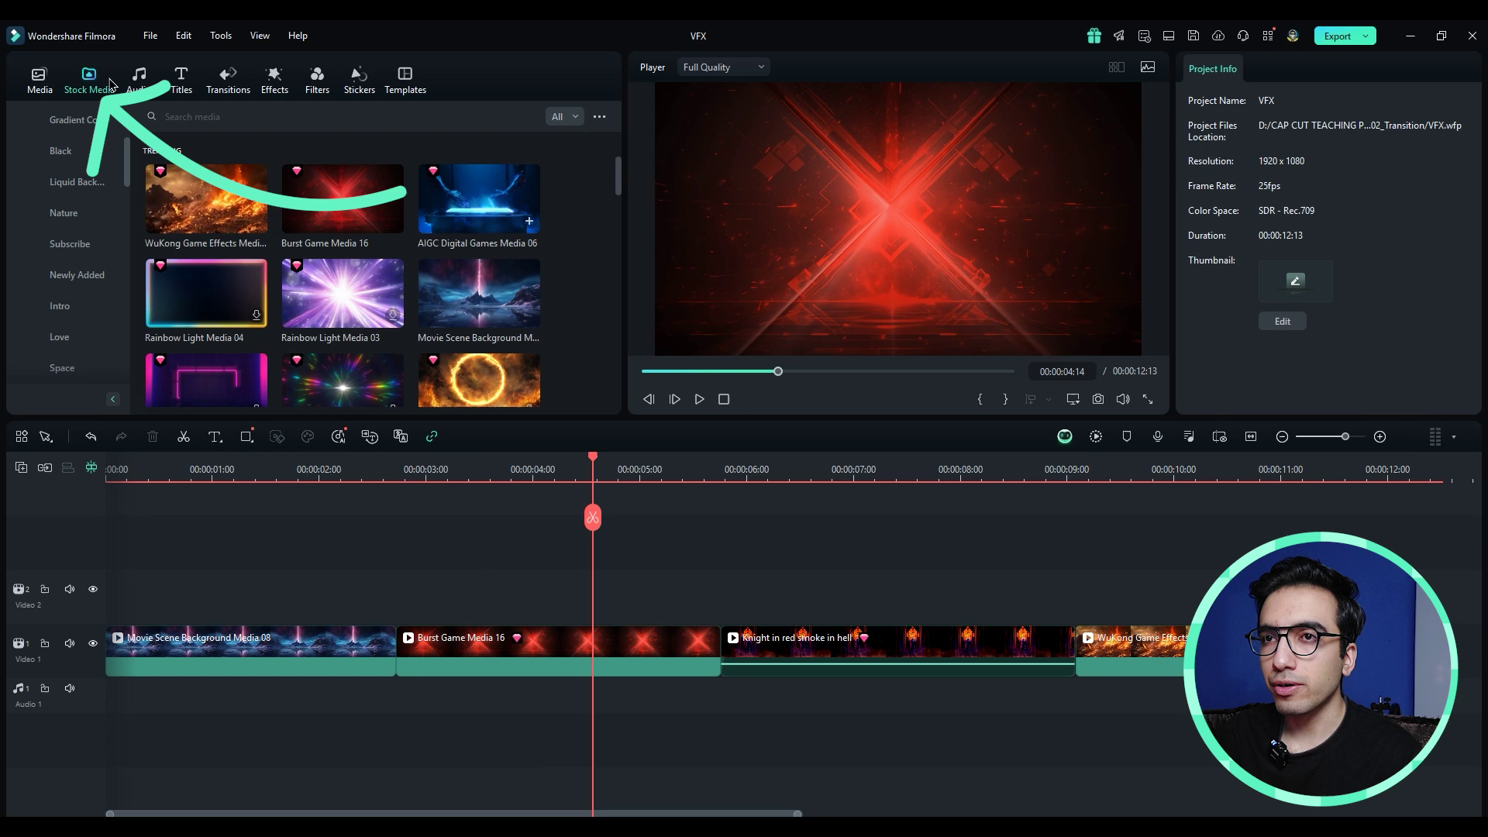
pyautogui.click(333, 474)
pyautogui.press('space')
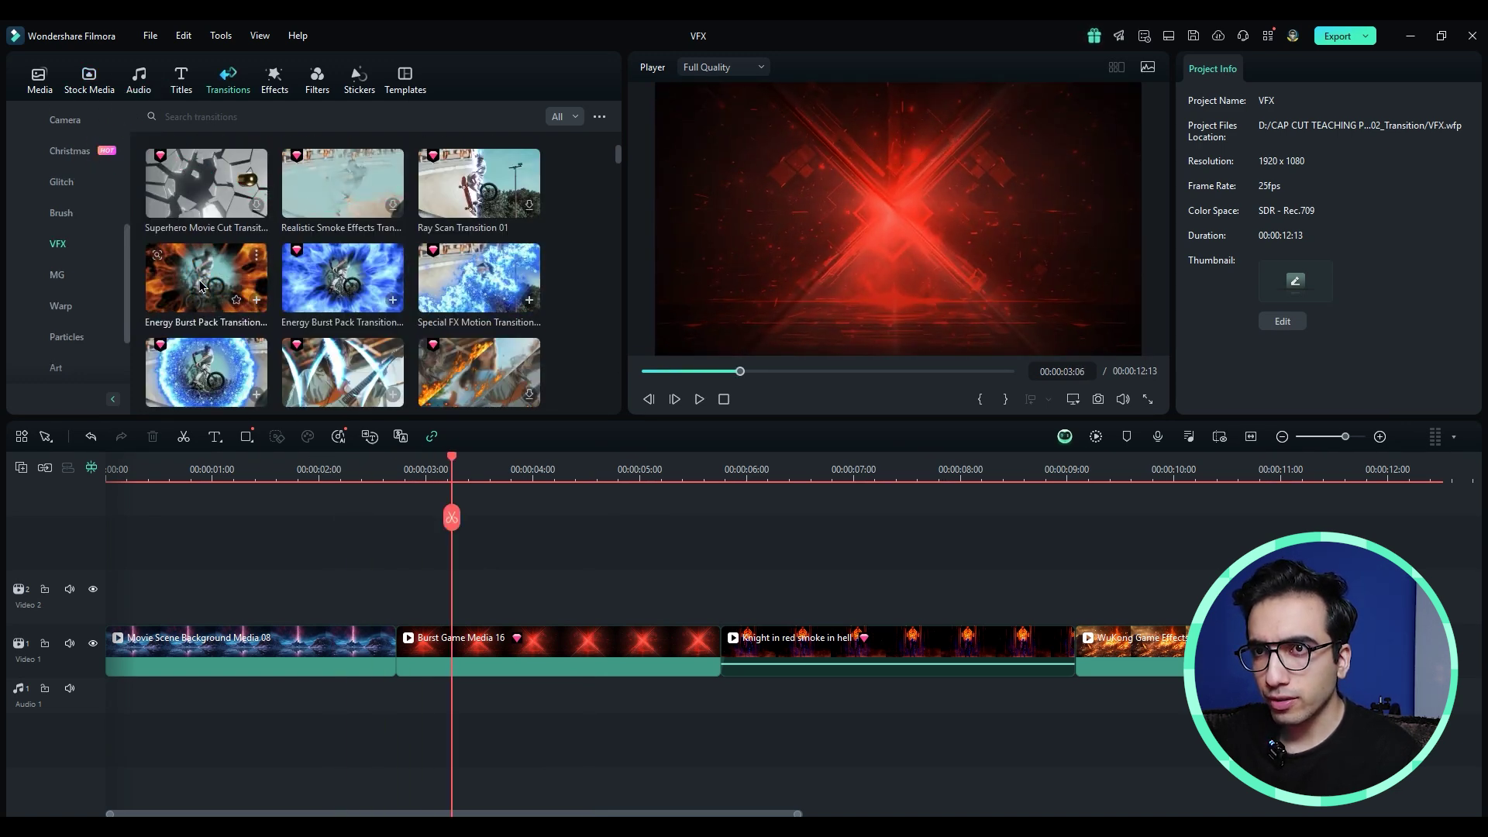
# Add Energy Burst Pack at the first two clip junctions and Chinese Mythology Particle after the knight clip.
pyautogui.moveTo(341, 277)
pyautogui.mouseDown()
pyautogui.moveTo(418, 655)
pyautogui.moveTo(384, 660)
pyautogui.mouseUp()
pyautogui.click(318, 478)
pyautogui.press('space')
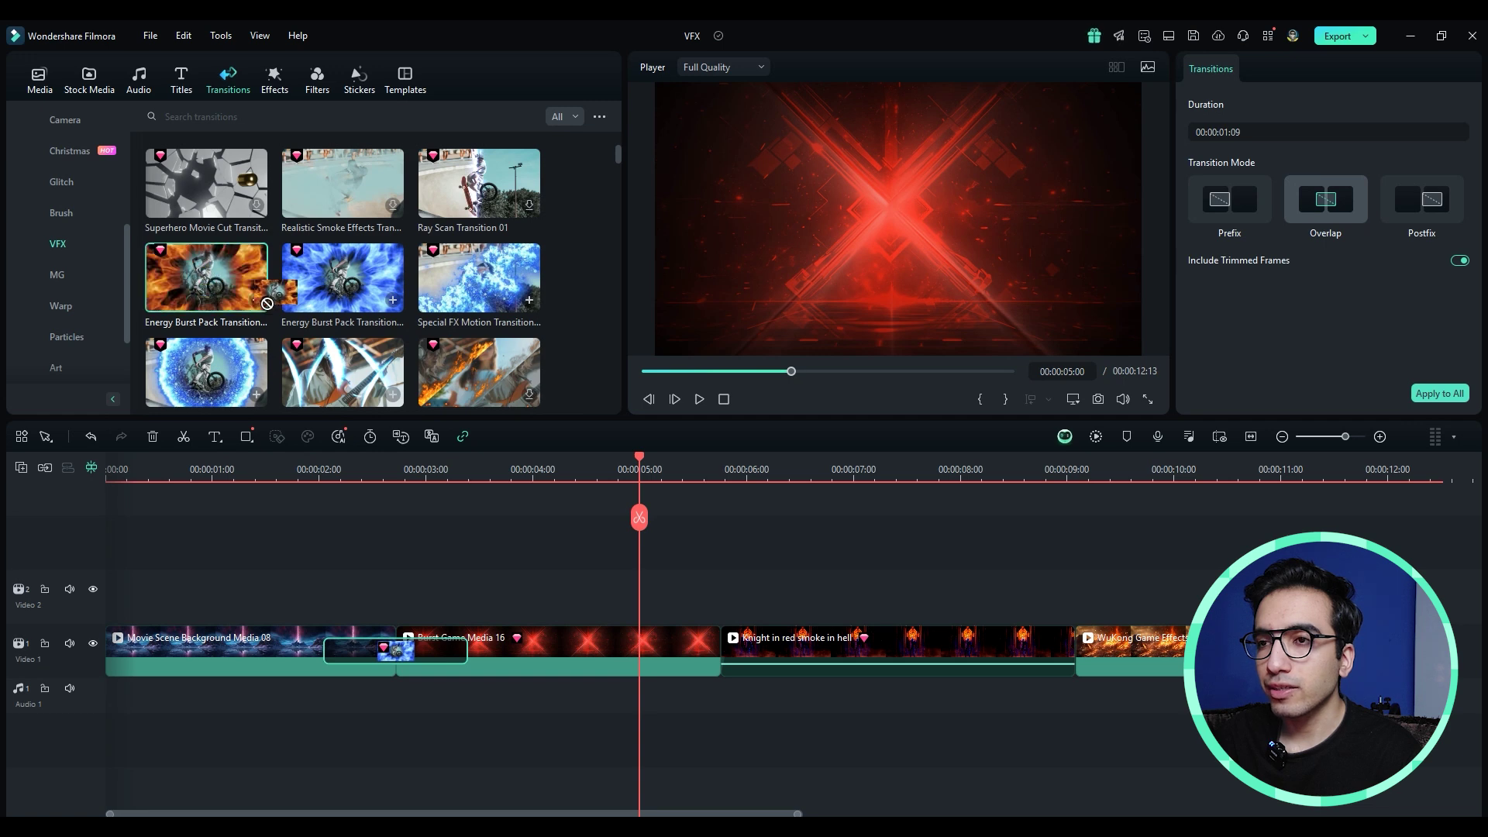
pyautogui.moveTo(209, 269); pyautogui.dragTo(715, 651)
pyautogui.press('space')
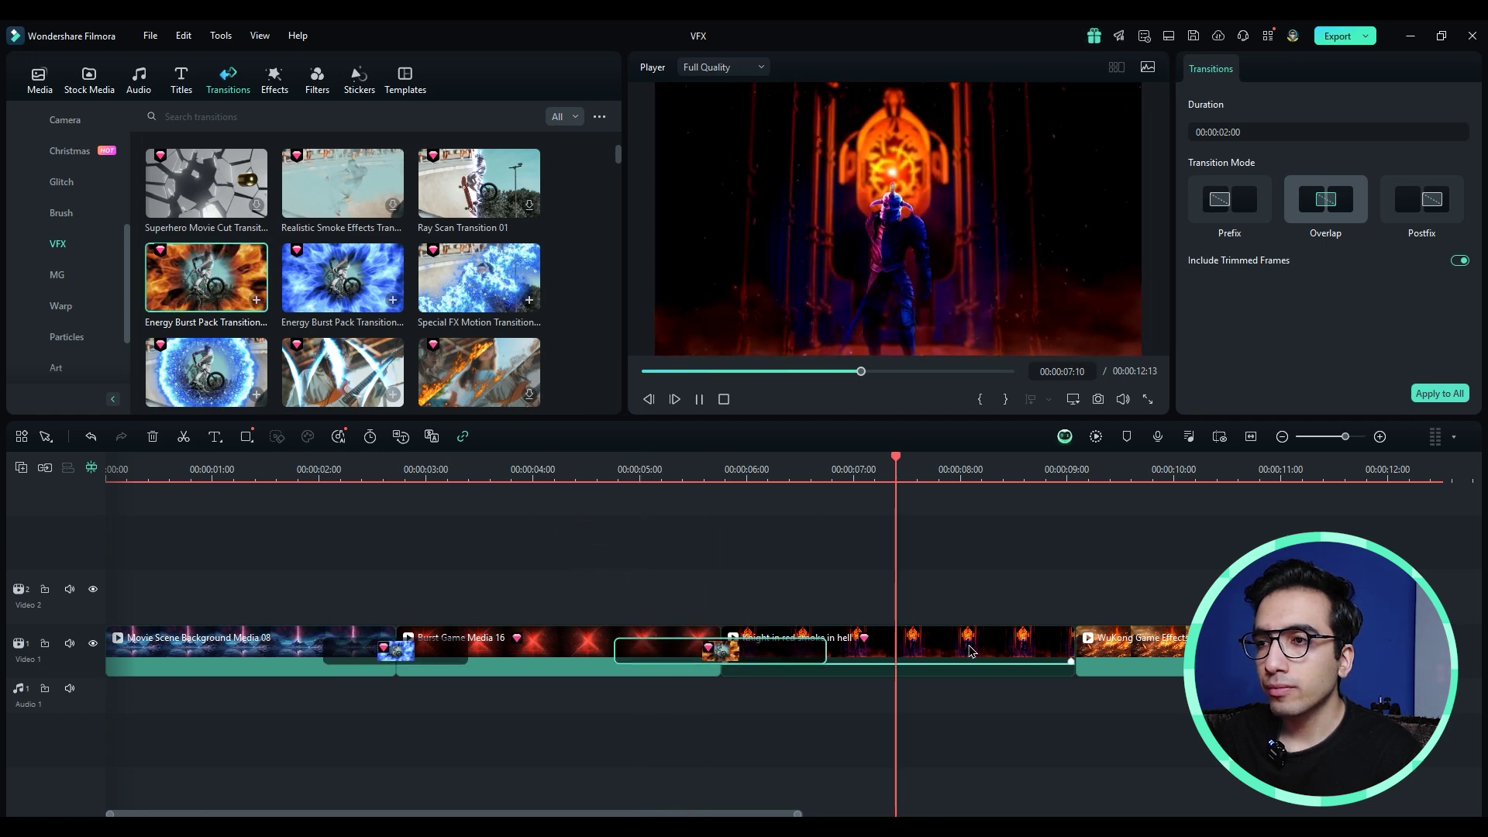
pyautogui.scroll(-5, 465, 300)
pyautogui.moveTo(465, 300); pyautogui.dragTo(1142, 662)
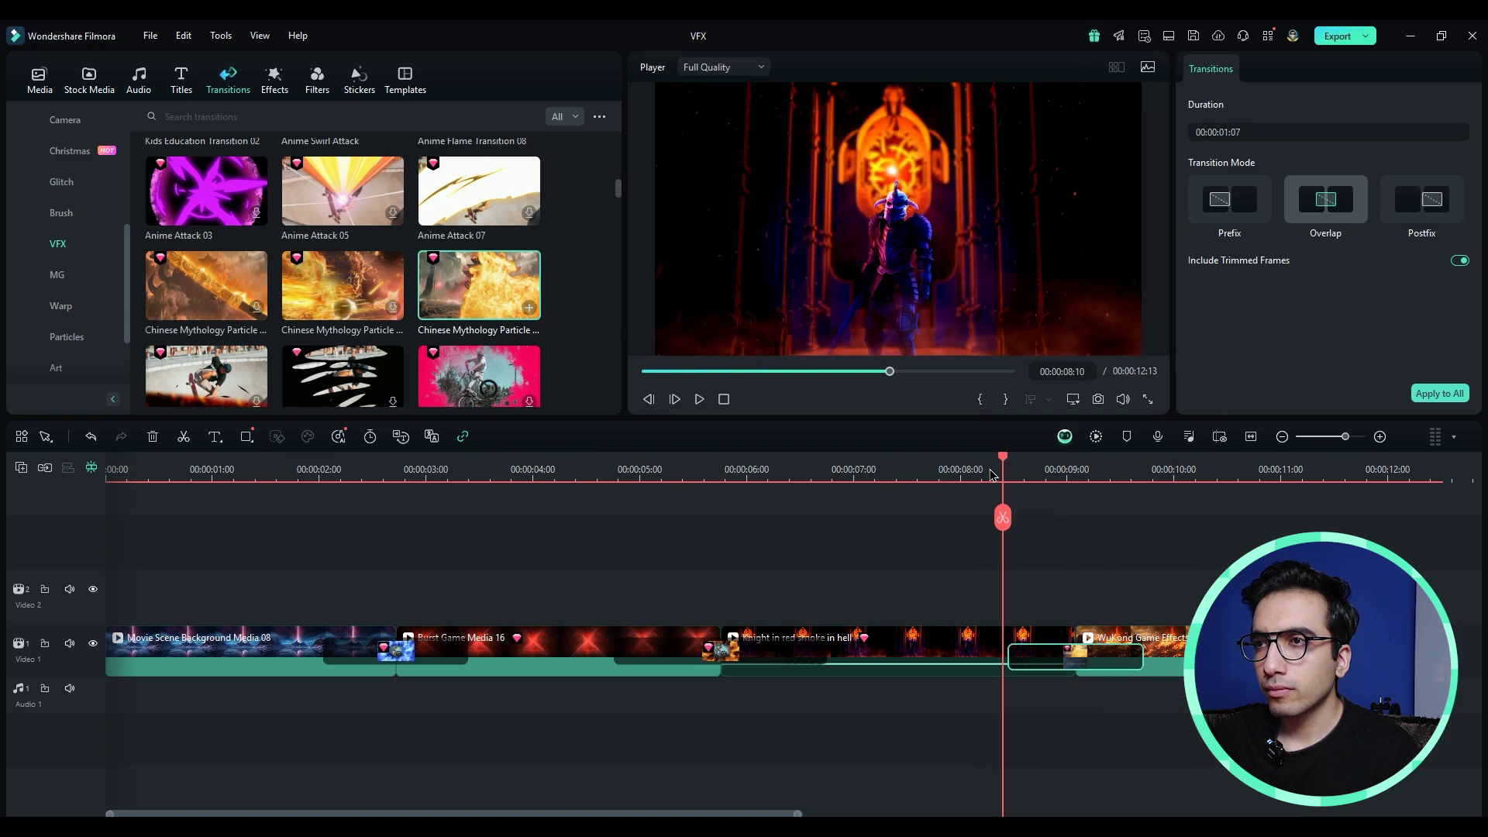